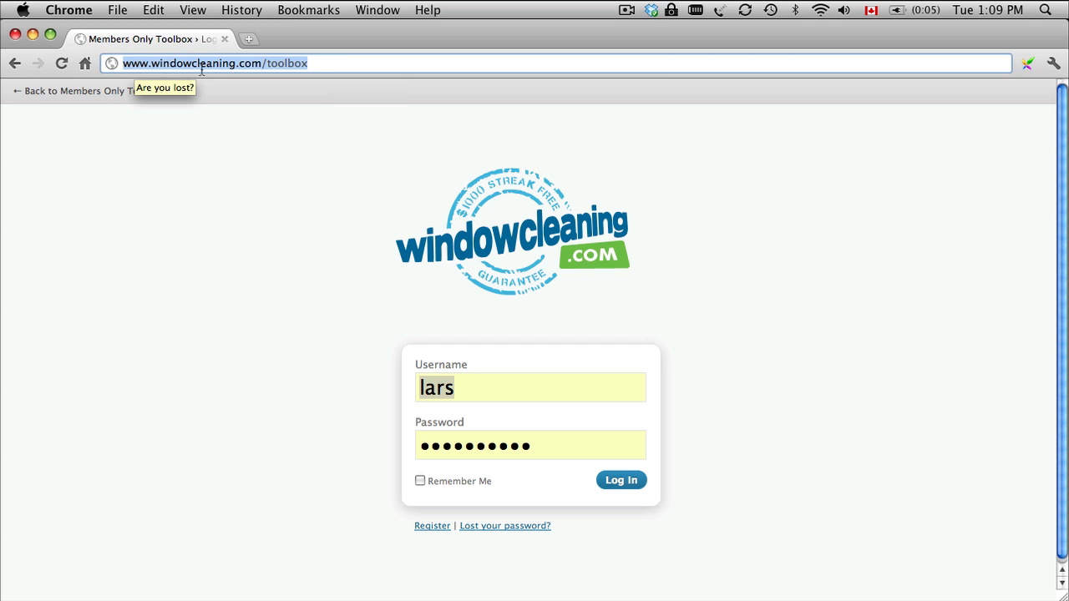
# Log in to the Members Only Toolbox with the member's username and the saved password
pyautogui.click(325, 70)
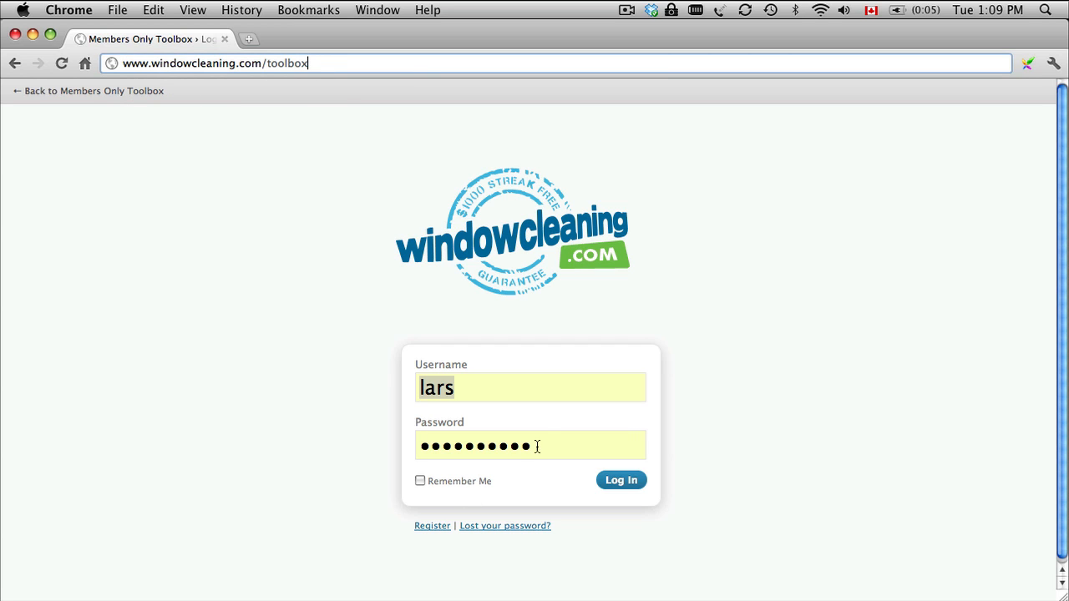
pyautogui.click(484, 393)
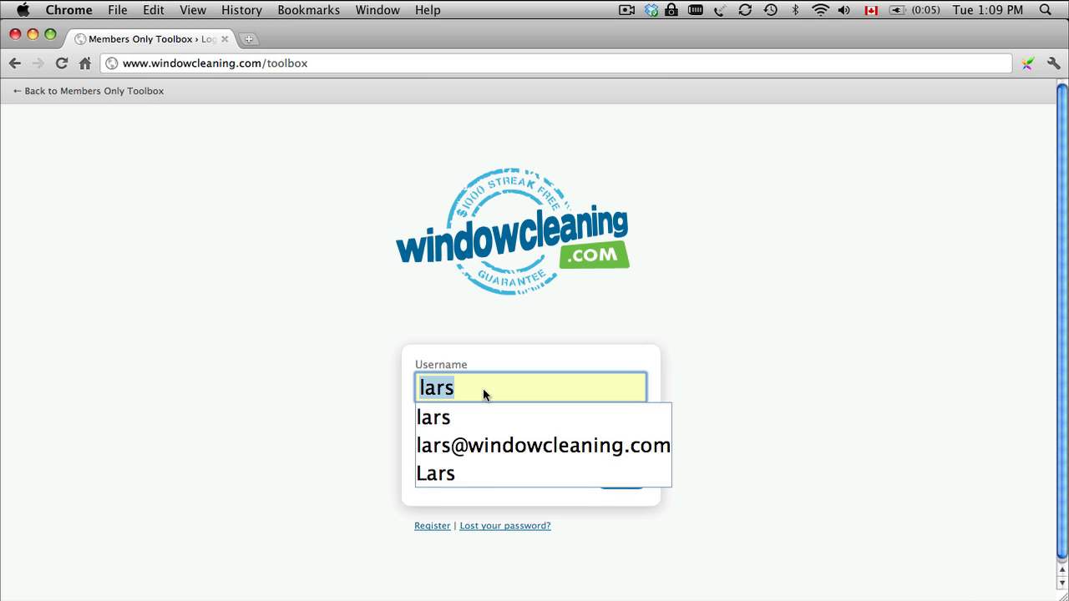
pyautogui.write('lars')
pyautogui.press('Tab')
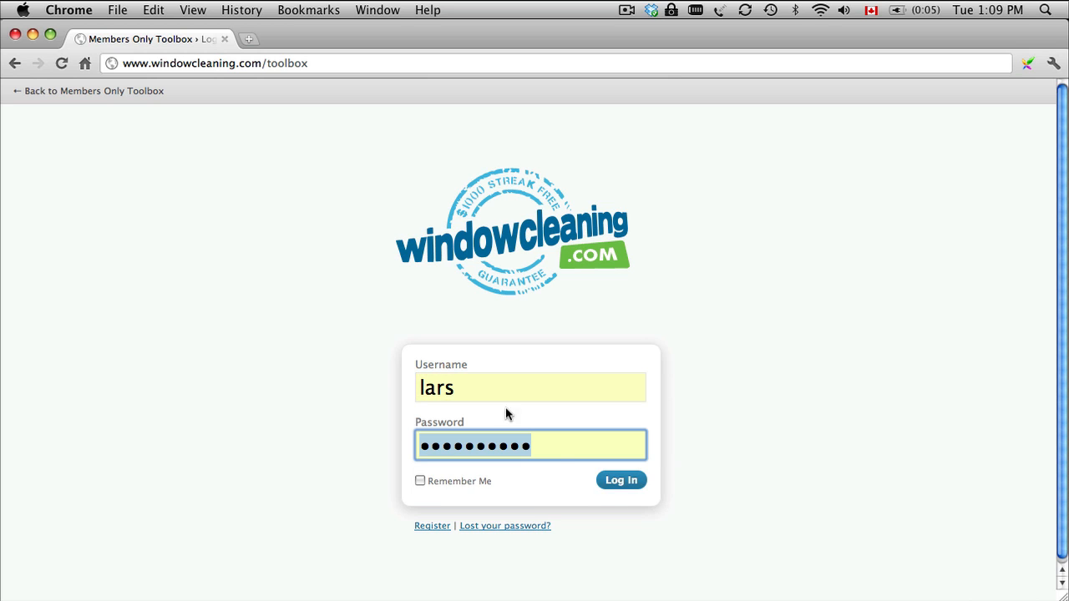
pyautogui.click(635, 482)
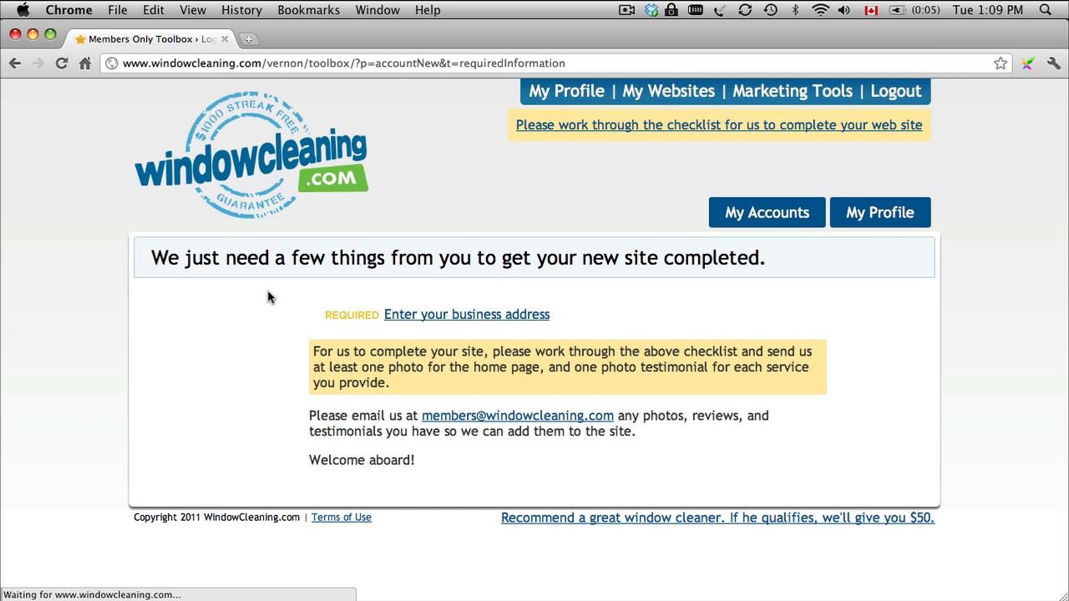
# Open the Marketing Tools store, browse its products, and open the full product details of Flyers ~ v2
pyautogui.click(797, 97)
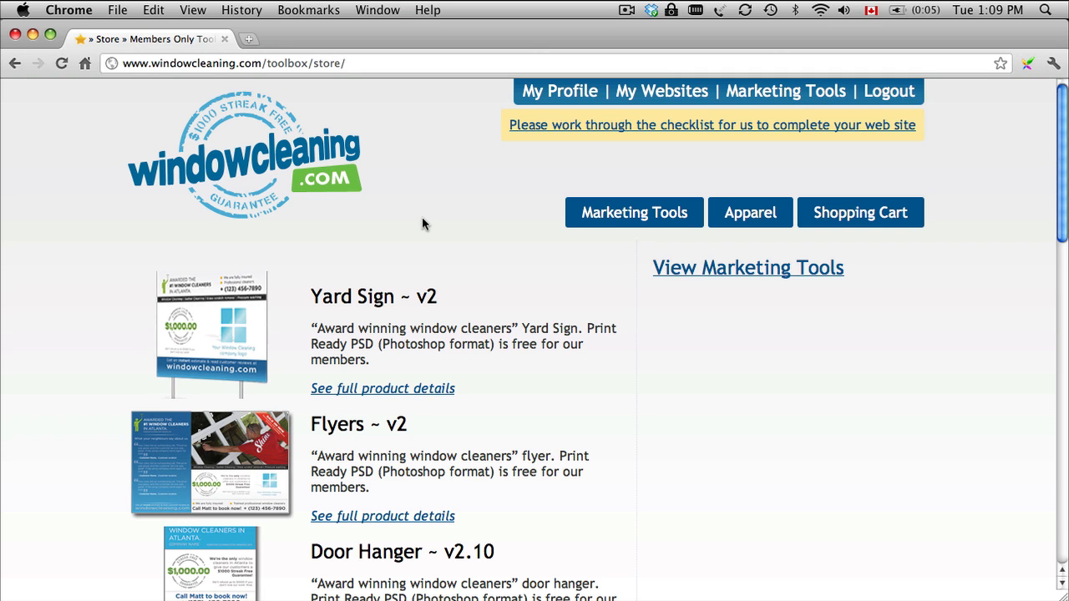
pyautogui.scroll(-2, 422, 223)
pyautogui.scroll(2, 423, 222)
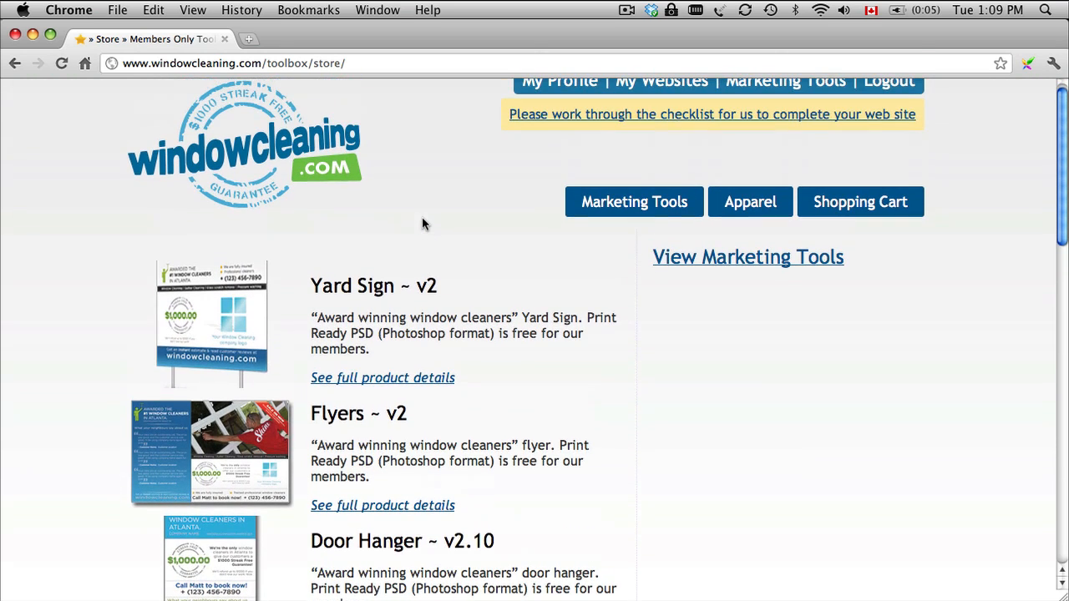
pyautogui.scroll(1, 422, 223)
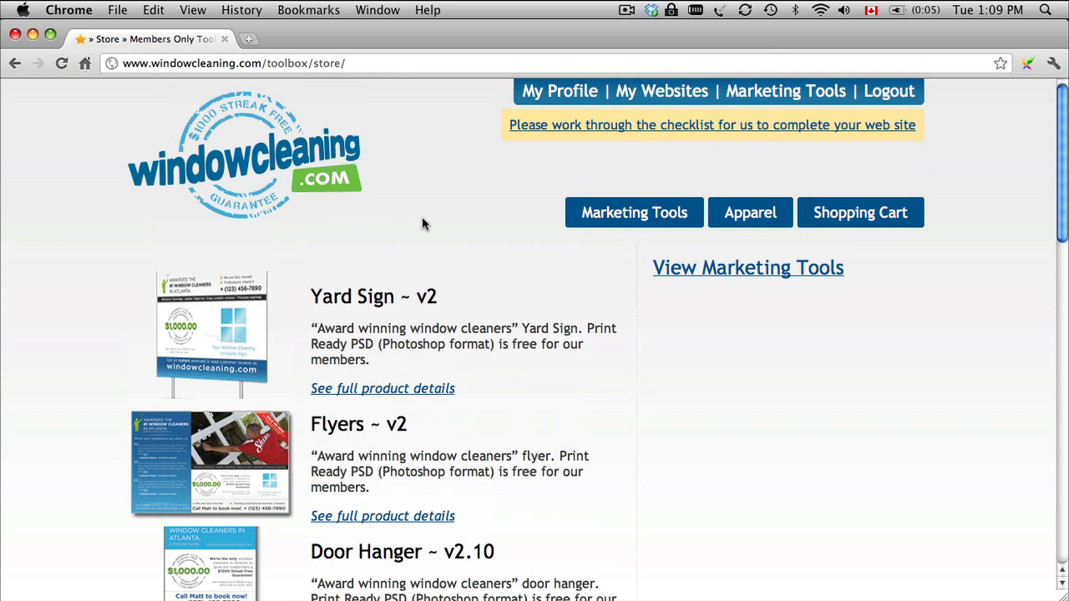
pyautogui.scroll(-1, 422, 223)
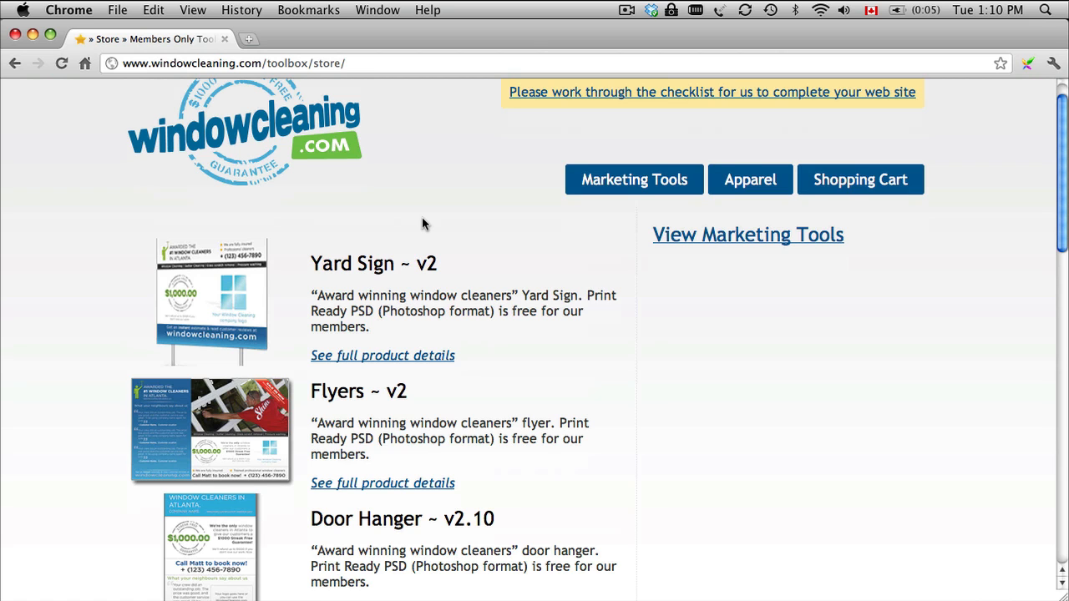
pyautogui.scroll(-1, 421, 223)
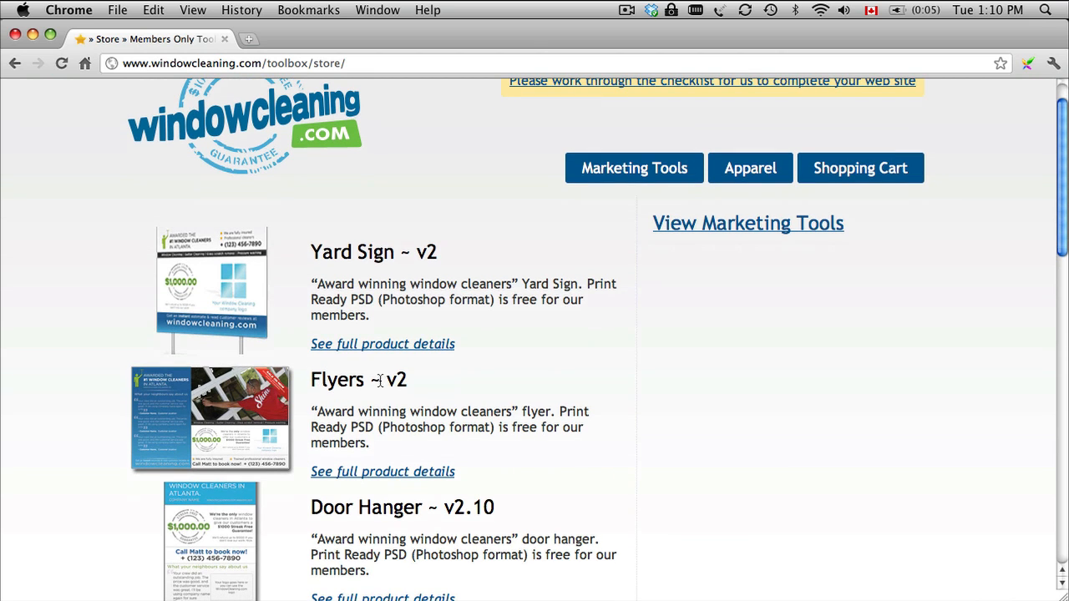
pyautogui.scroll(-10, 356, 475)
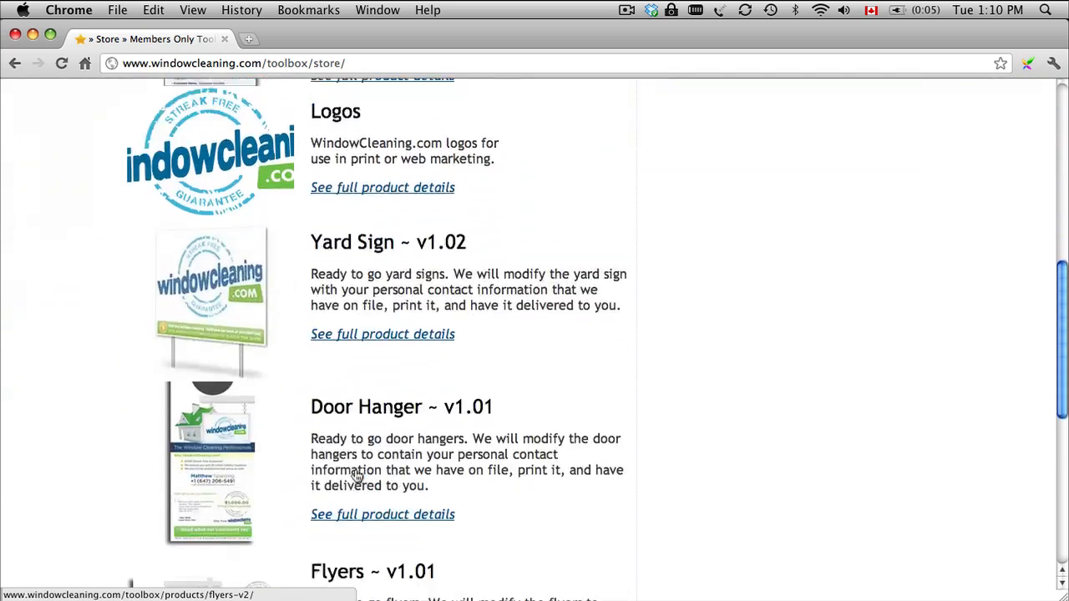
pyautogui.scroll(6, 356, 475)
pyautogui.scroll(5, 356, 474)
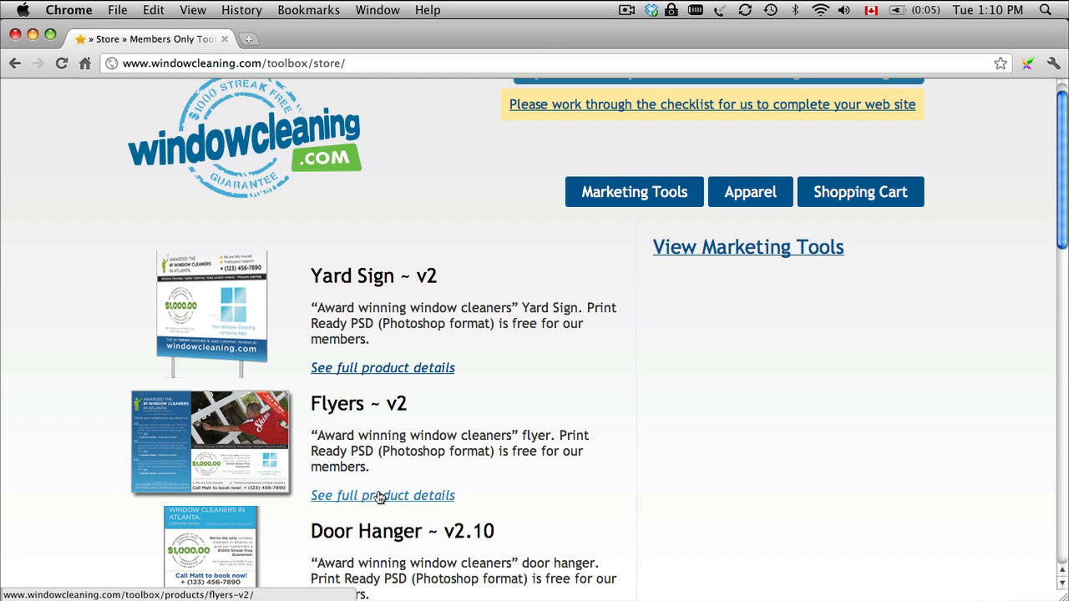
pyautogui.click(379, 496)
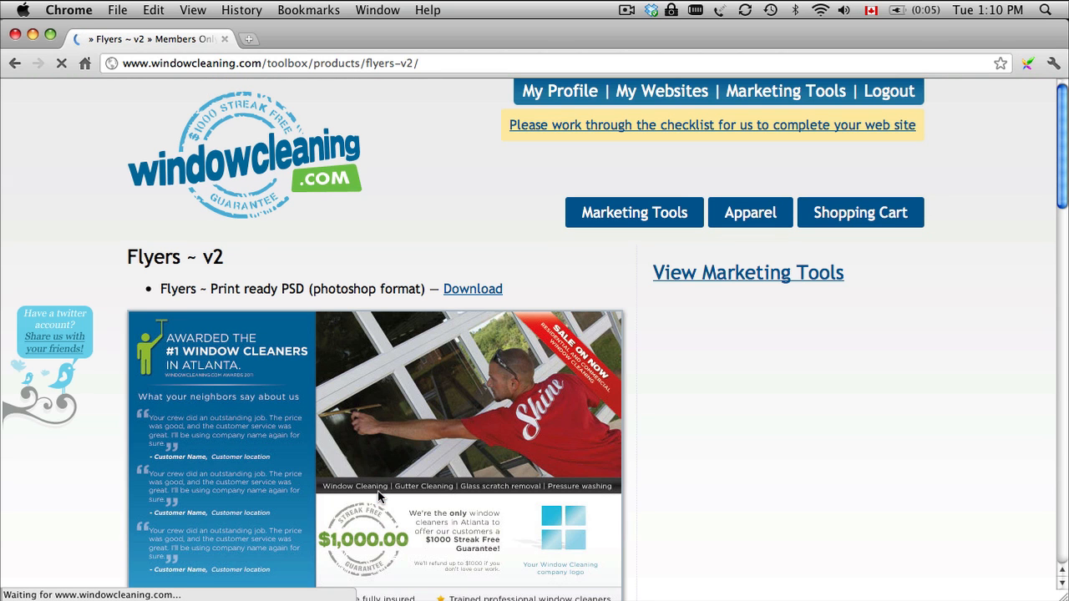
pyautogui.scroll(-3, 609, 350)
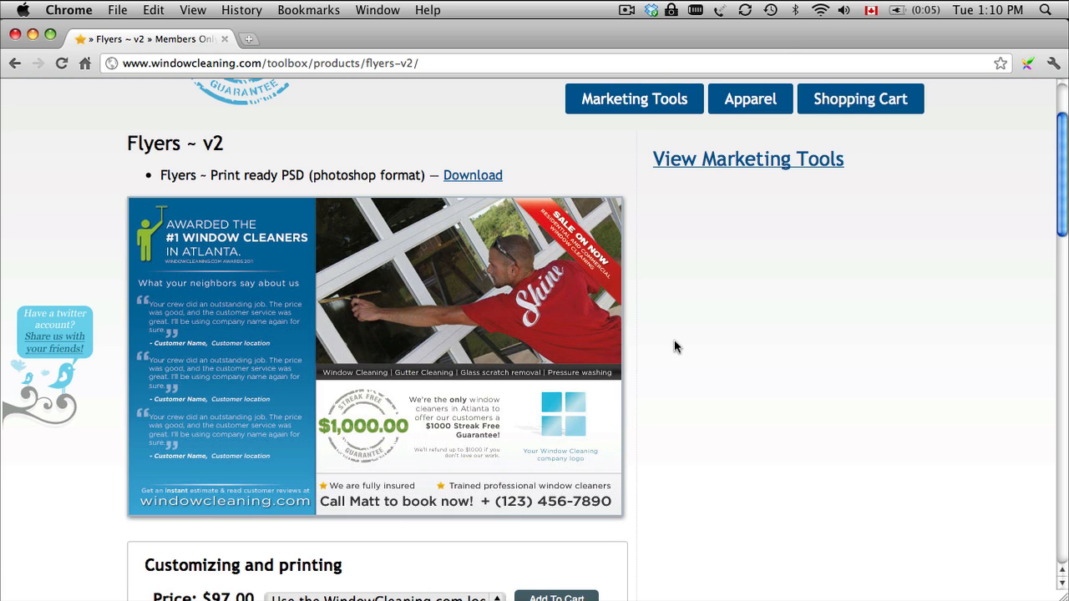
pyautogui.click(480, 176)
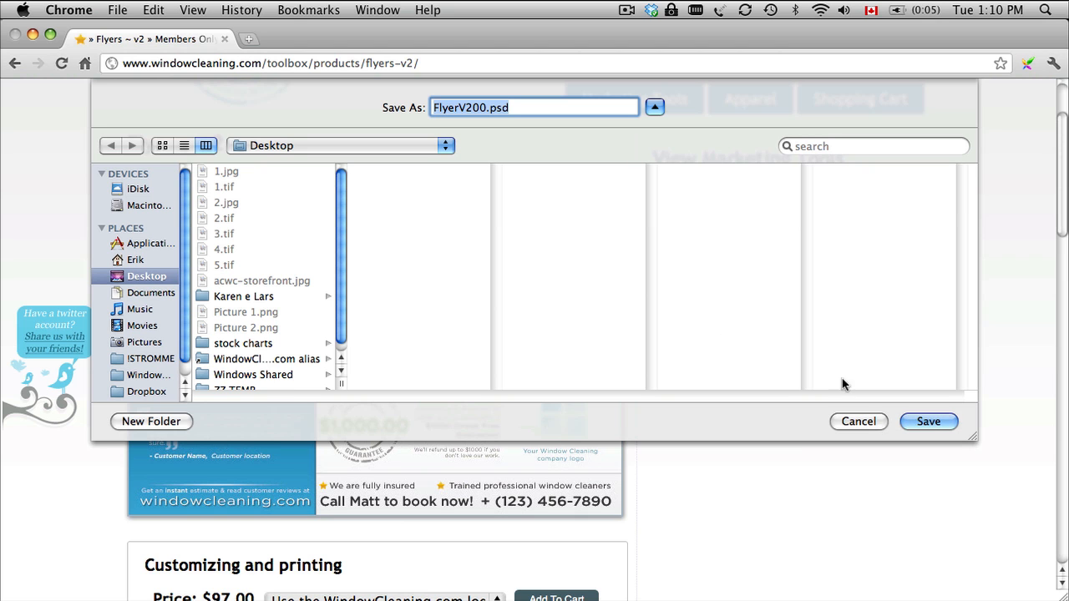
pyautogui.click(869, 422)
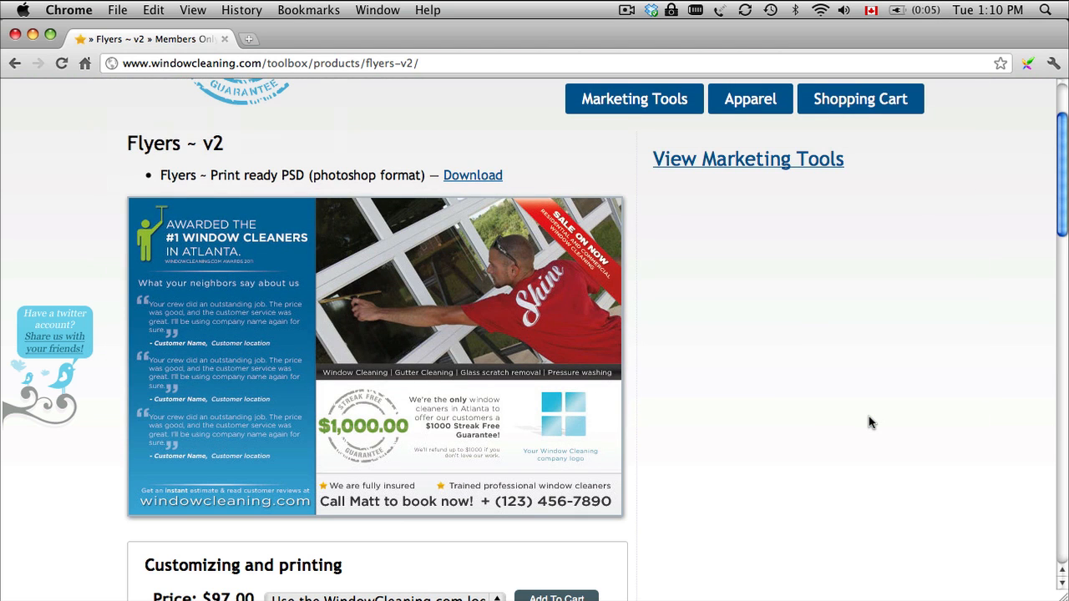
# Set the flyer's customizing and printing option to "Send us your own logo" and review the print specifications
pyautogui.scroll(-5, 870, 421)
pyautogui.scroll(-2, 870, 422)
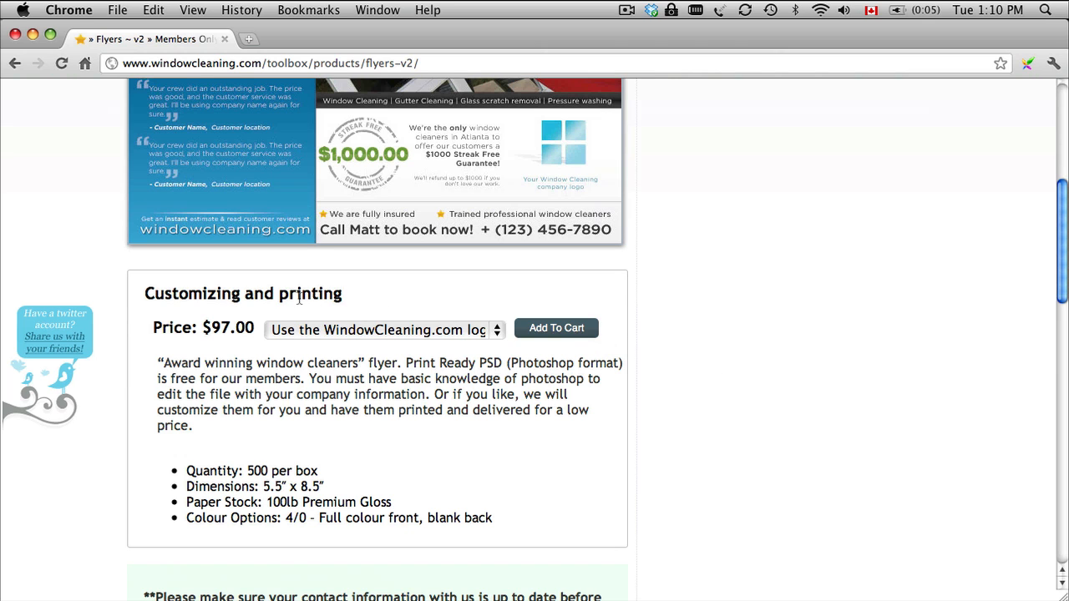
pyautogui.scroll(2, 299, 298)
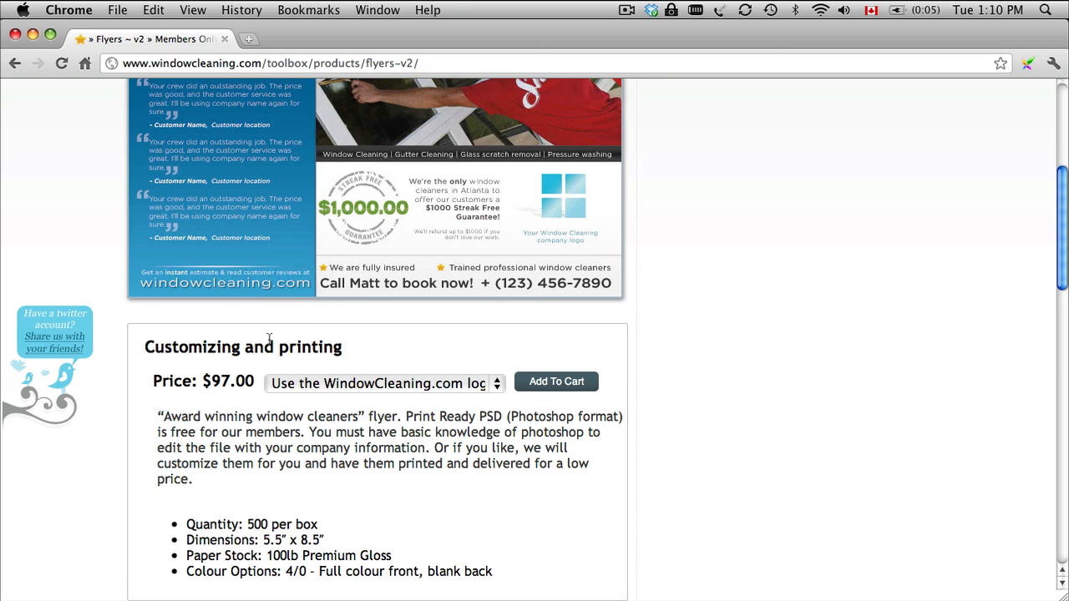
pyautogui.scroll(3, 269, 339)
pyautogui.scroll(-4, 293, 335)
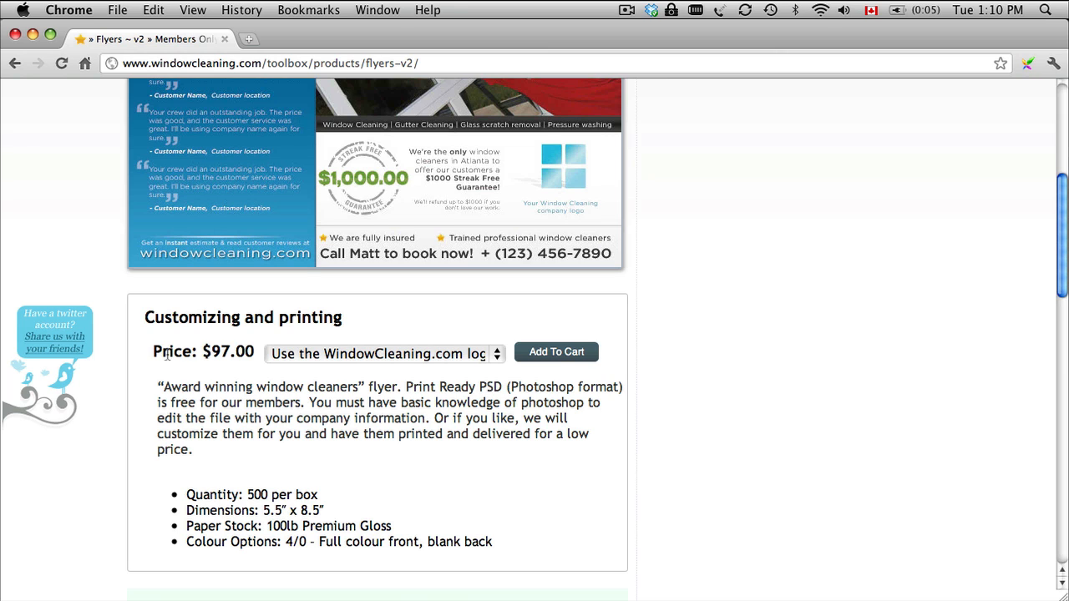
pyautogui.scroll(-2, 167, 355)
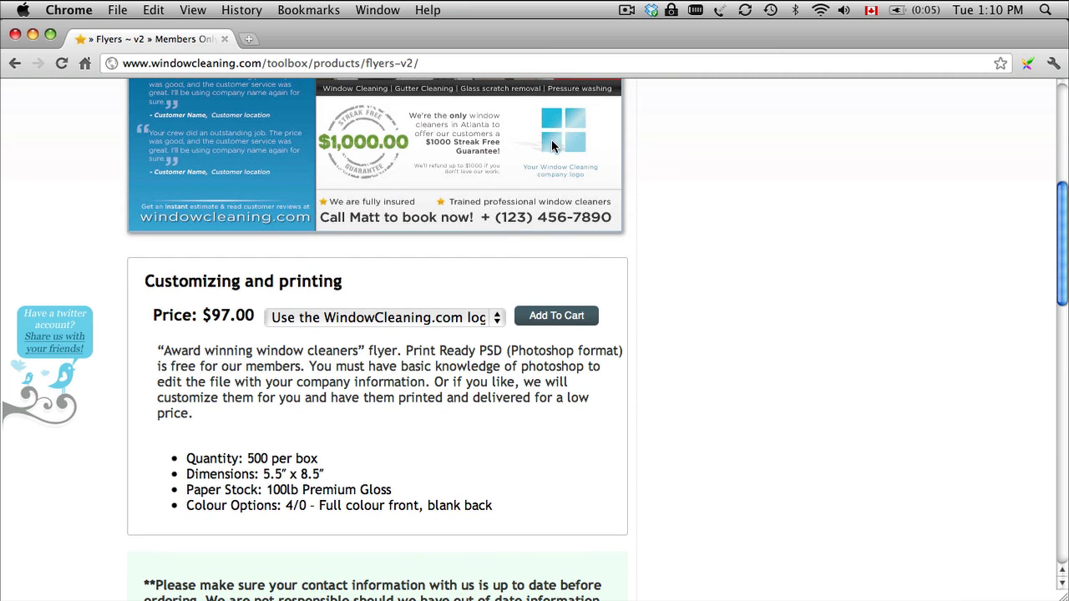
pyautogui.click(398, 319)
pyautogui.click(395, 334)
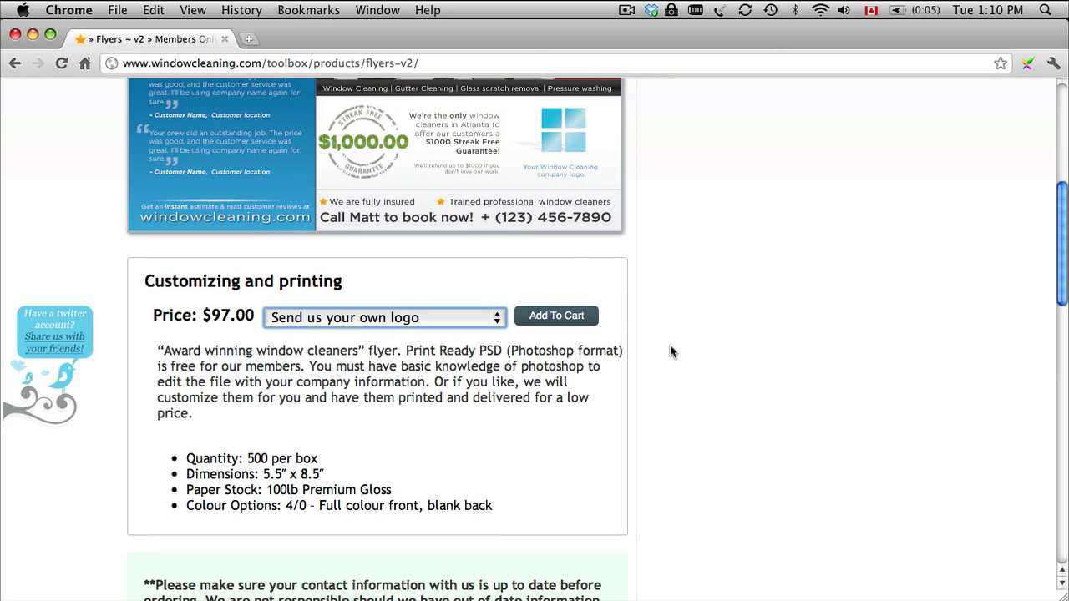
pyautogui.scroll(-1, 460, 417)
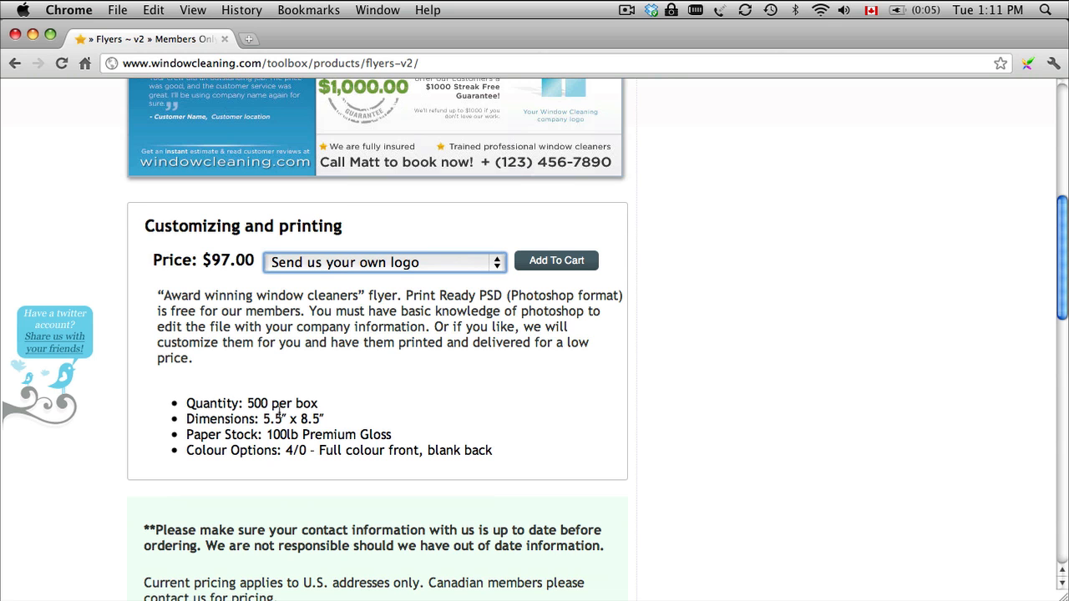
pyautogui.scroll(1, 280, 414)
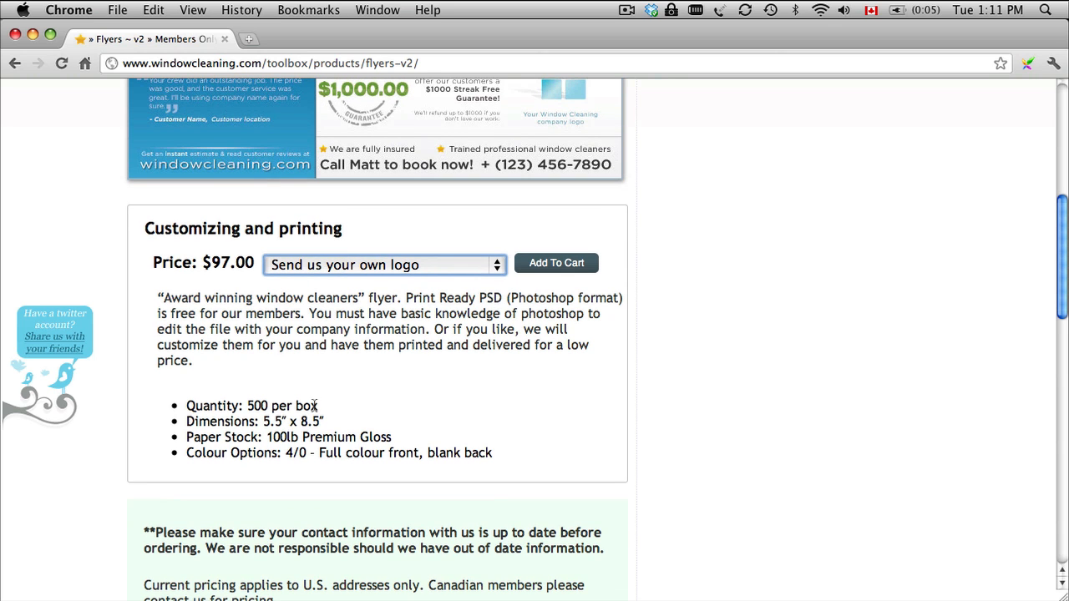
pyautogui.scroll(7, 328, 415)
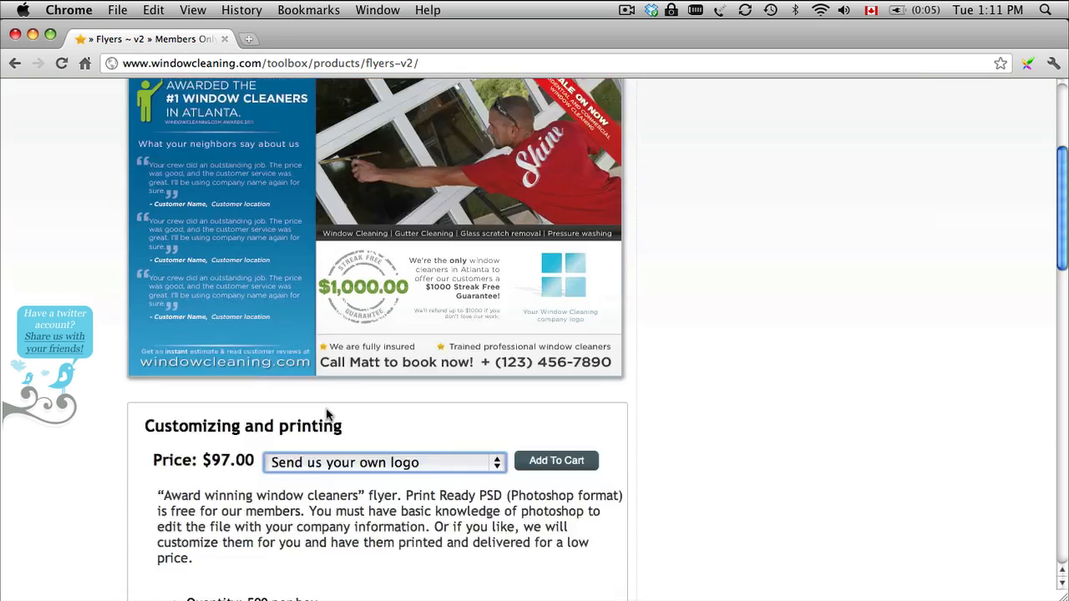
pyautogui.scroll(-2, 327, 415)
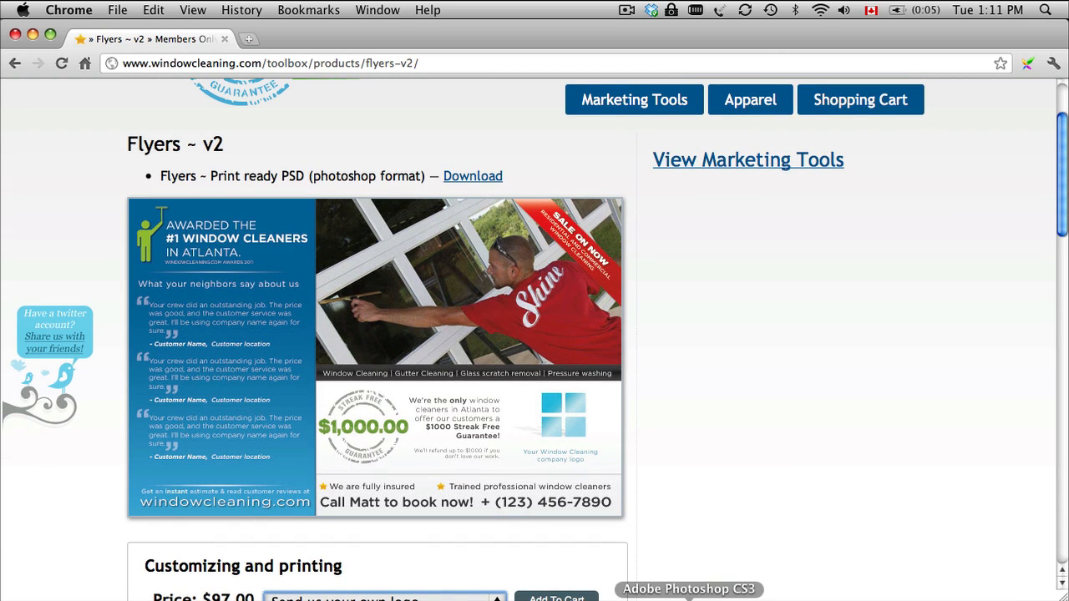
# Switch to Photoshop and select the quote text layer of the first testimonial in FlyerV200.psd with the Move tool
pyautogui.click(689, 598)
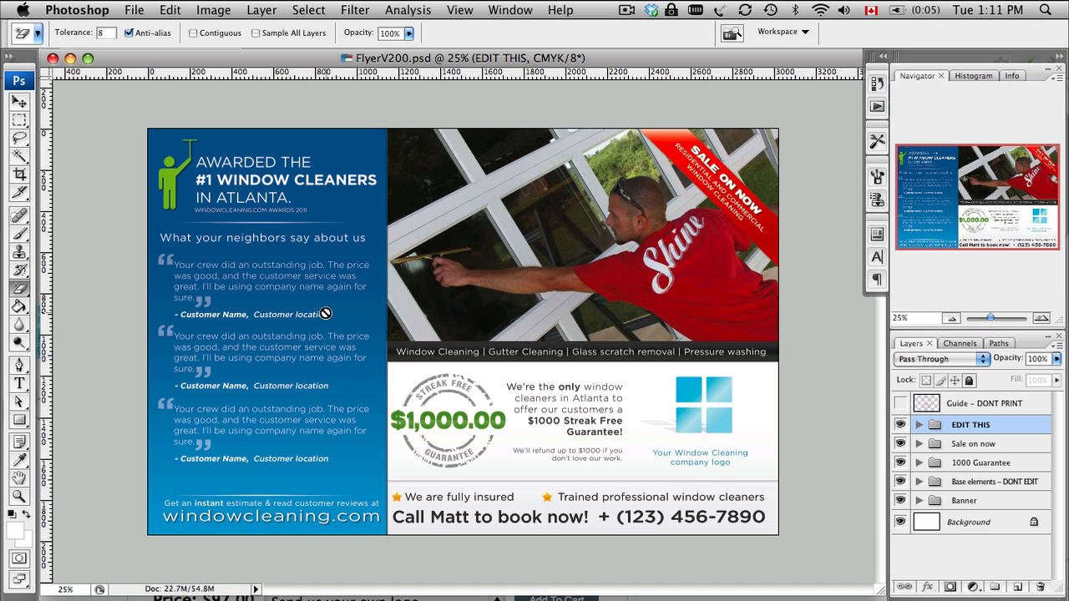
pyautogui.press('v')
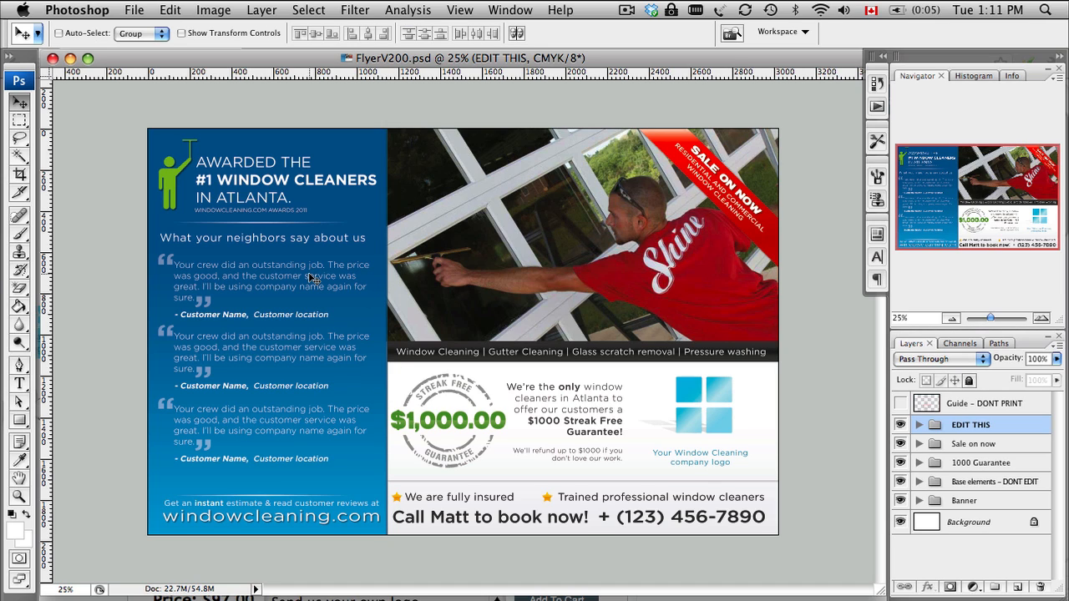
pyautogui.rightClick(224, 270)
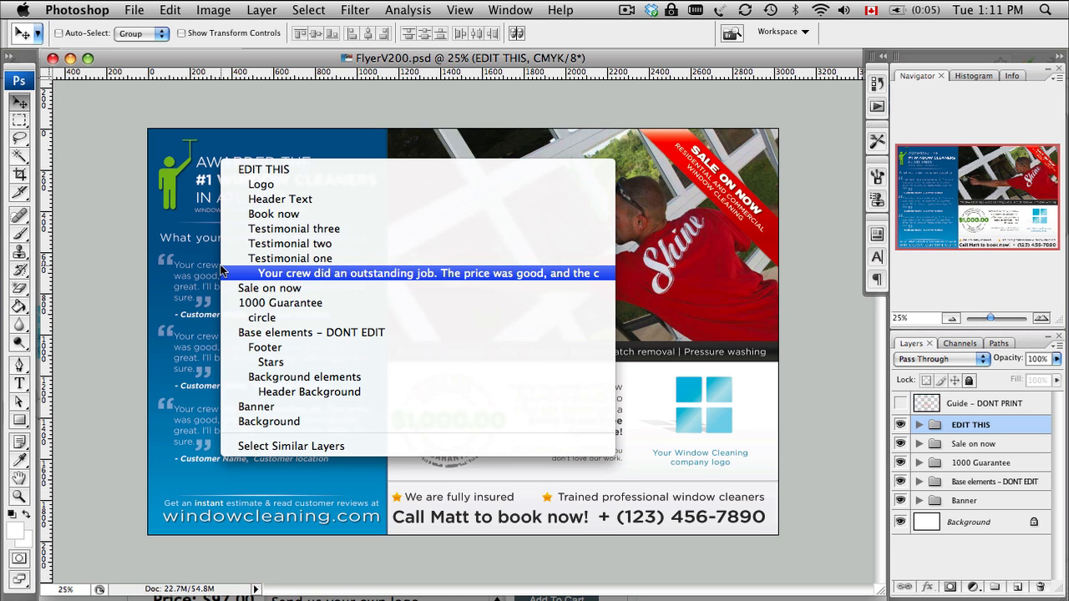
pyautogui.click(286, 275)
pyautogui.scroll(5, 965, 485)
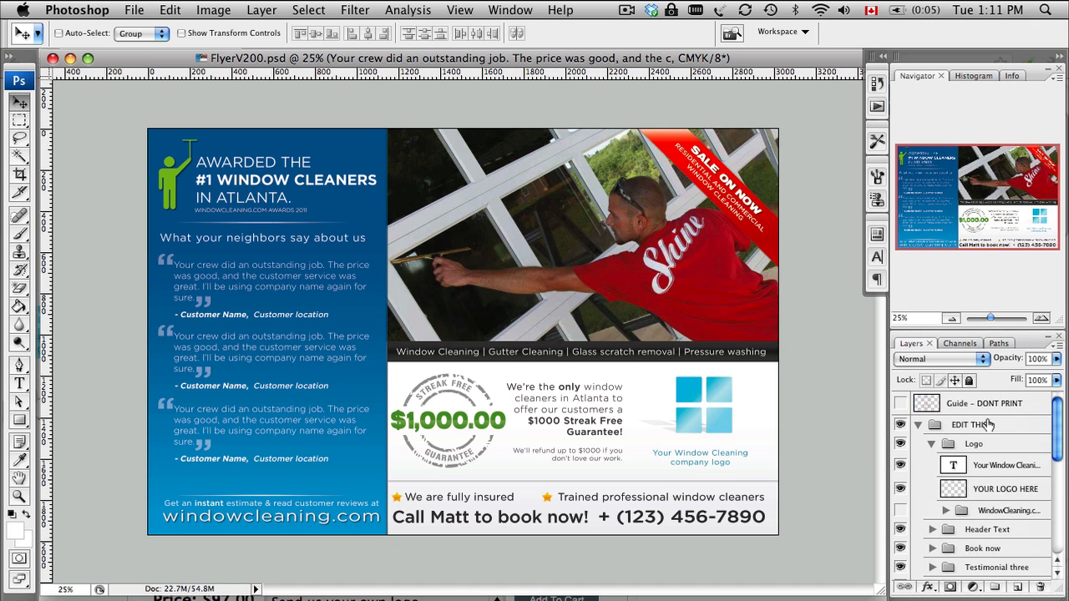
pyautogui.scroll(-3, 989, 424)
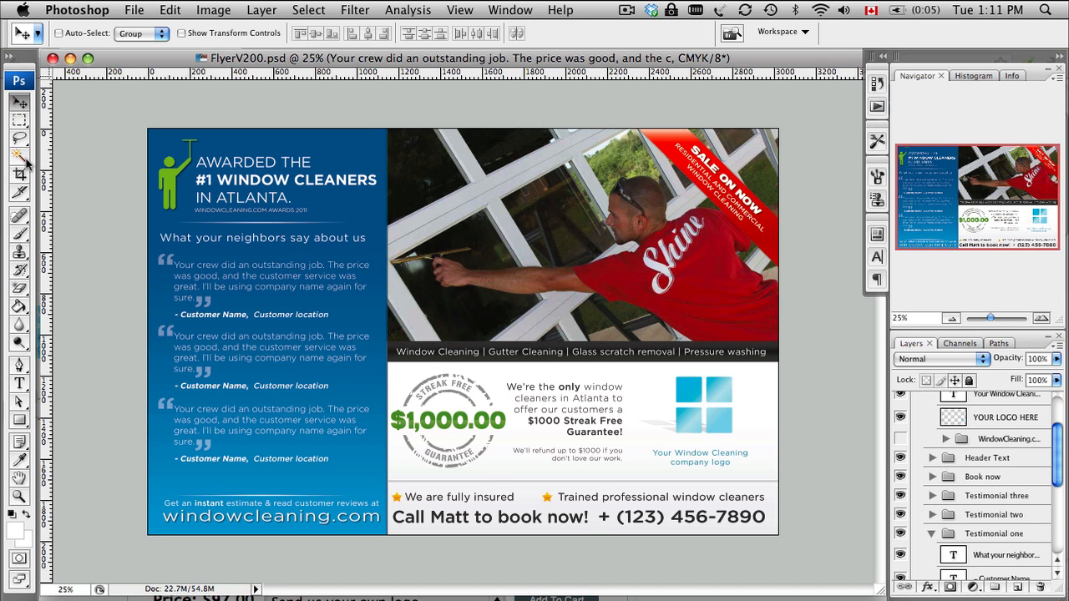
# With the Type tool, replace the word "an" in the first testimonial with "sd" and commit the text
pyautogui.click(21, 384)
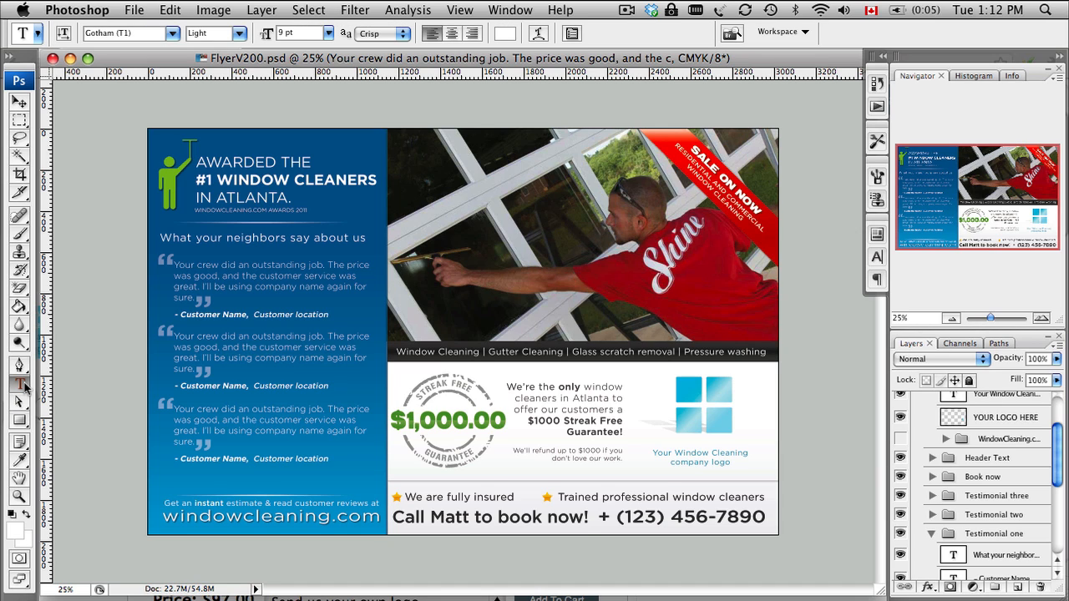
pyautogui.click(247, 264)
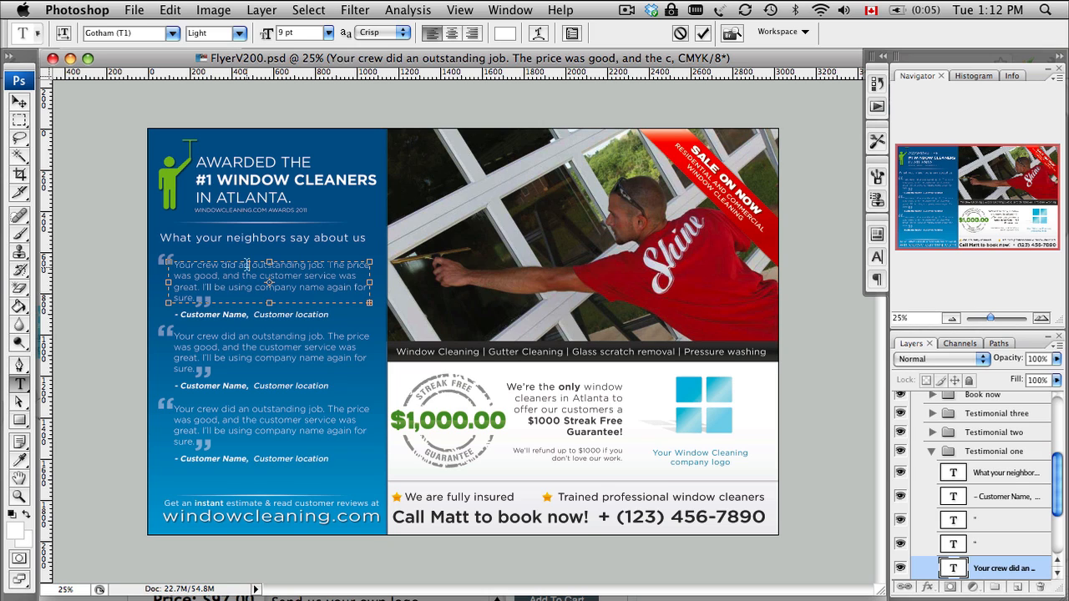
pyautogui.doubleClick(244, 265)
pyautogui.write('s')
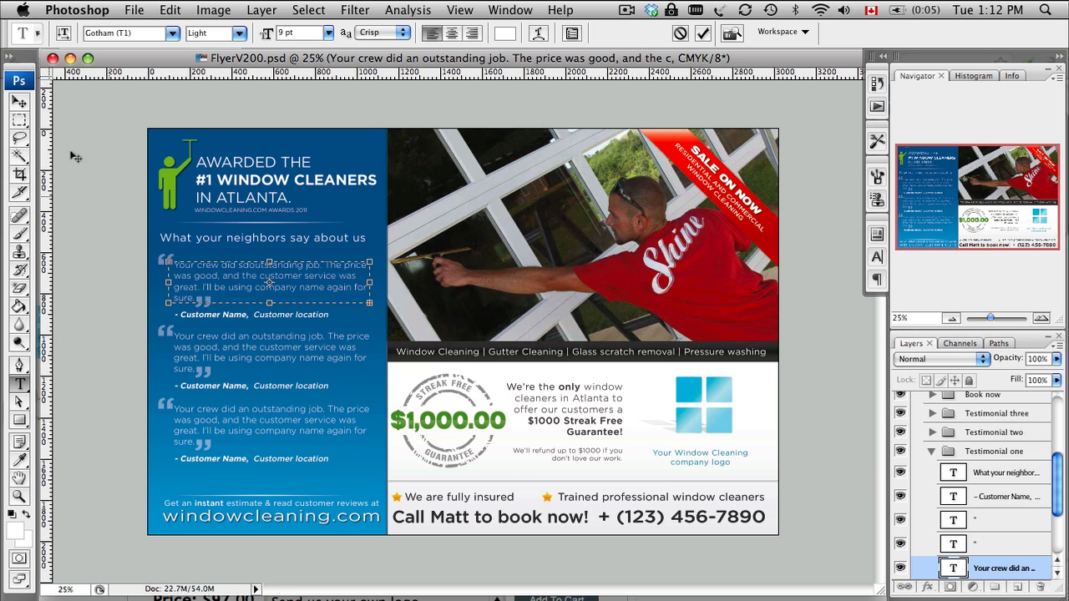
pyautogui.click(21, 102)
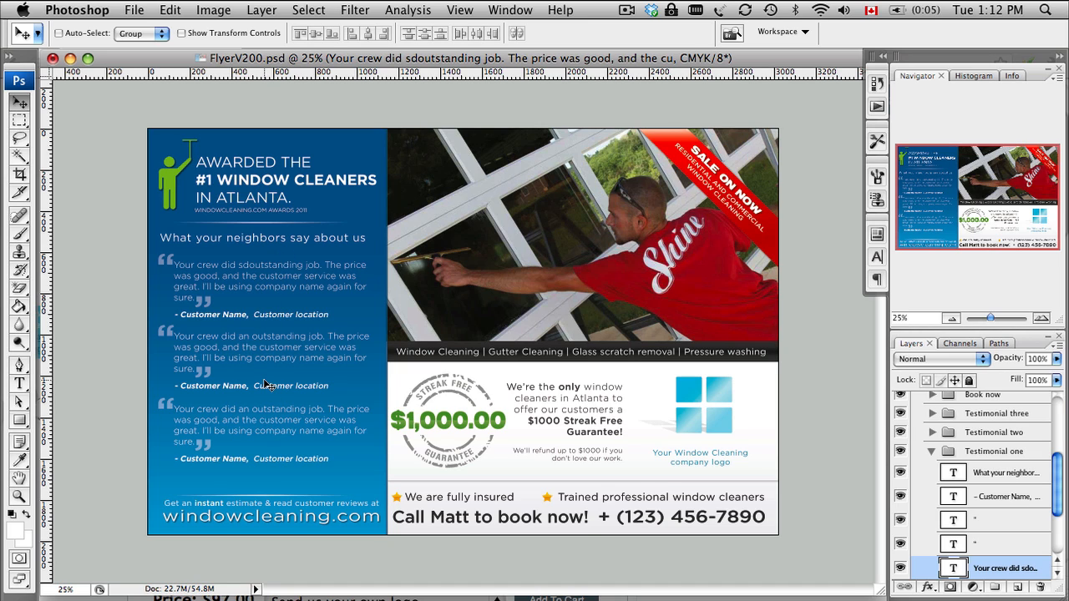
# Replace "ATLANTA" with "SALT LAKE CITY" in the flyer's award headline using the Type tool and commit the text
pyautogui.press('t')
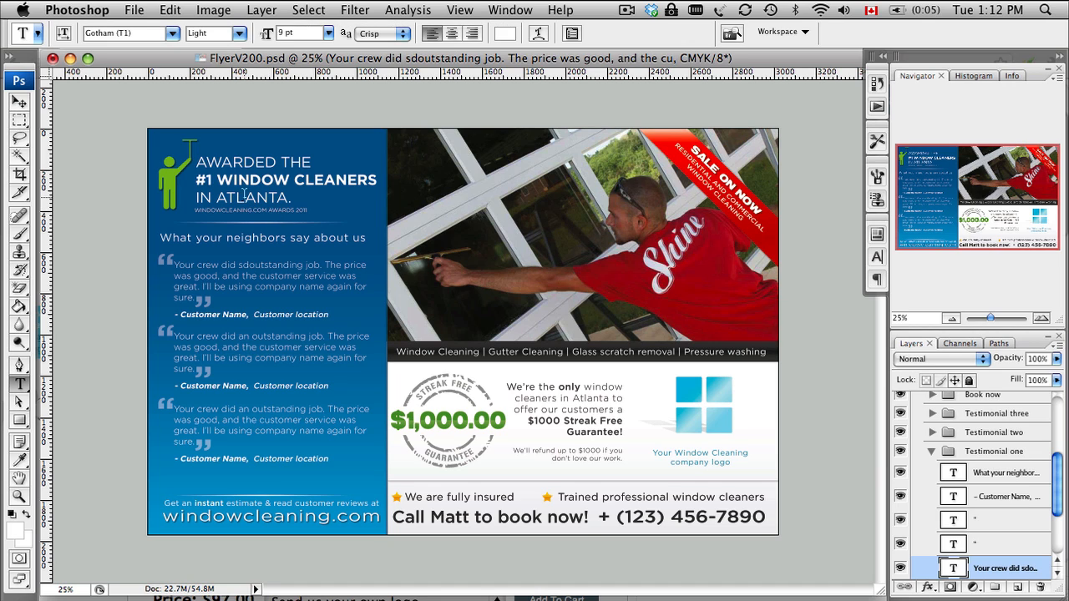
pyautogui.click(258, 197)
pyautogui.doubleClick(260, 196)
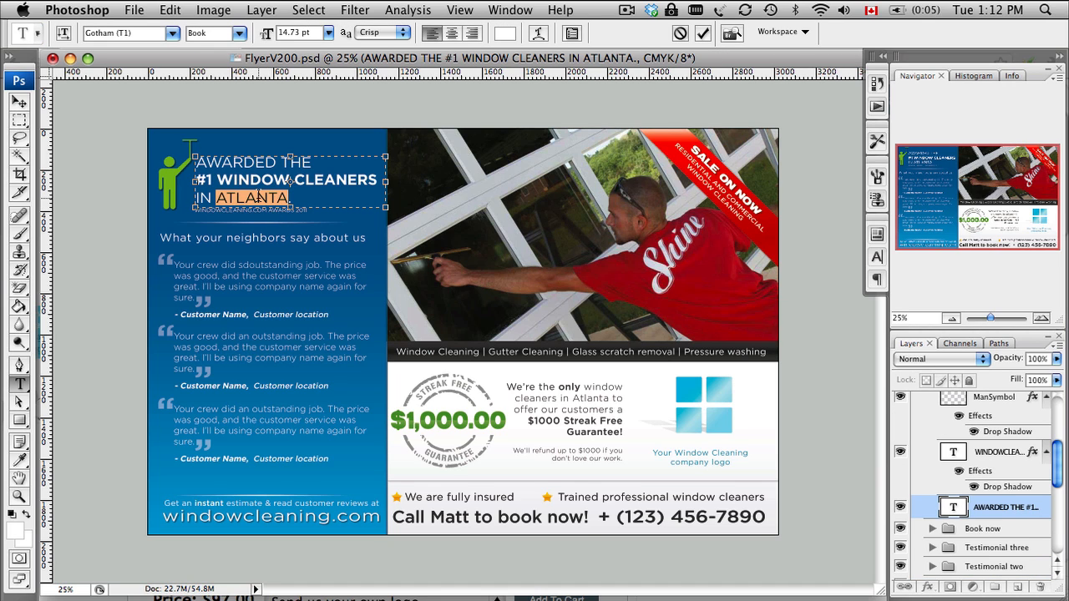
pyautogui.write('Salt L')
pyautogui.press('BackSpace')
pyautogui.press('BackSpace')
pyautogui.press('BackSpace')
pyautogui.press('BackSpace')
pyautogui.press('BackSpace')
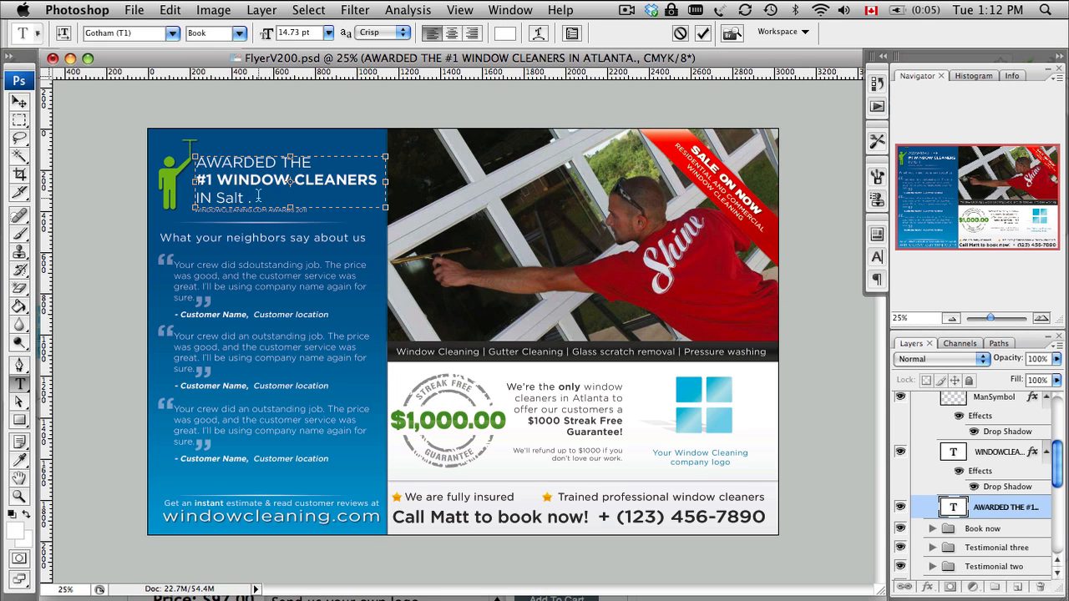
pyautogui.write('ALT LAKE CITY.')
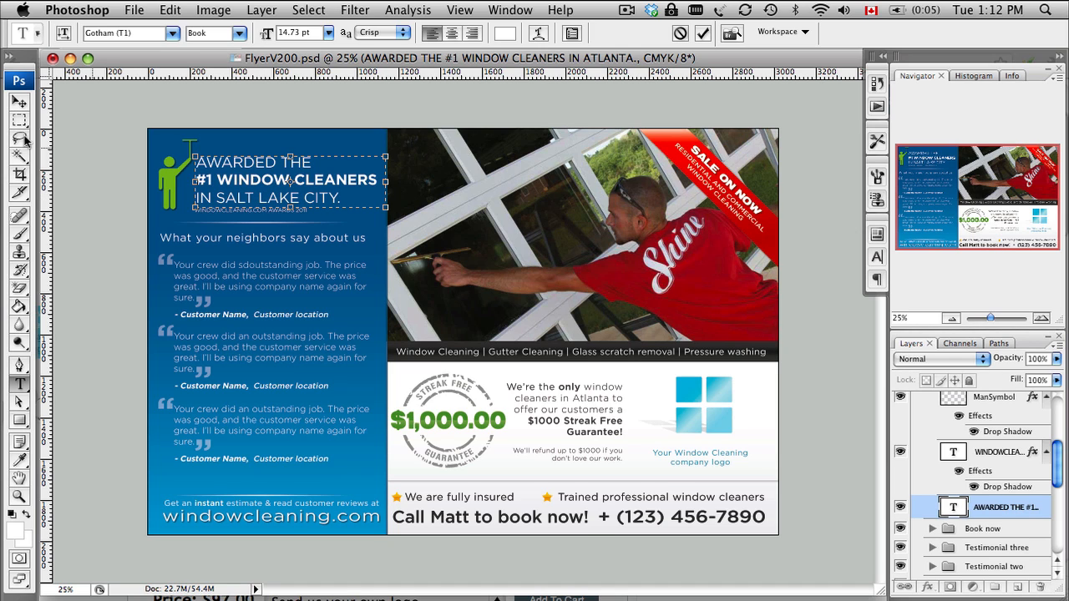
pyautogui.click(18, 101)
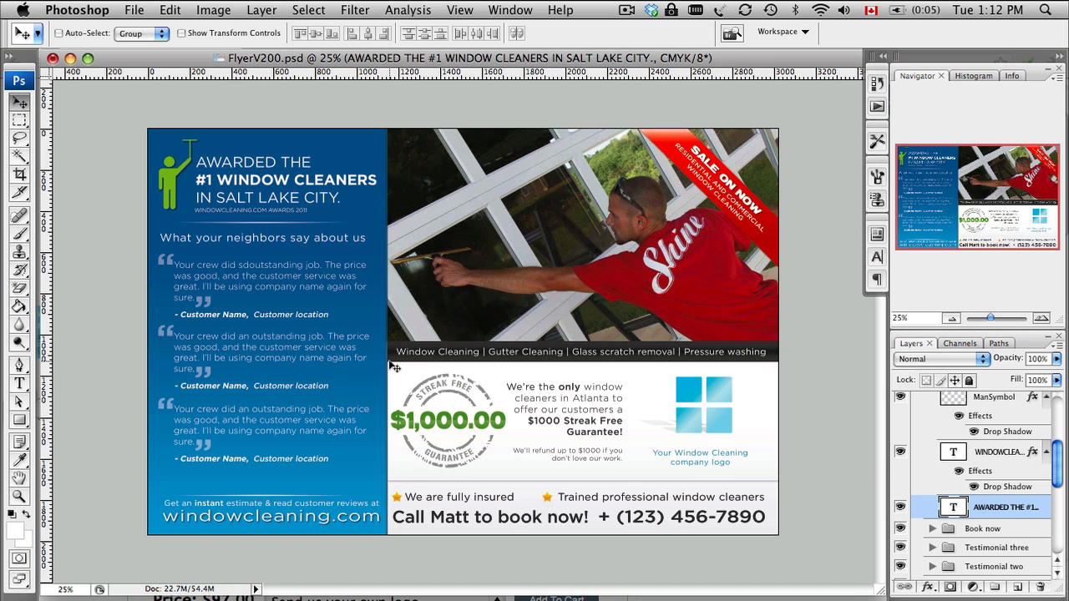
# Open the services line in the dark banner for text editing with the Type tool and leave it without changes
pyautogui.press('t')
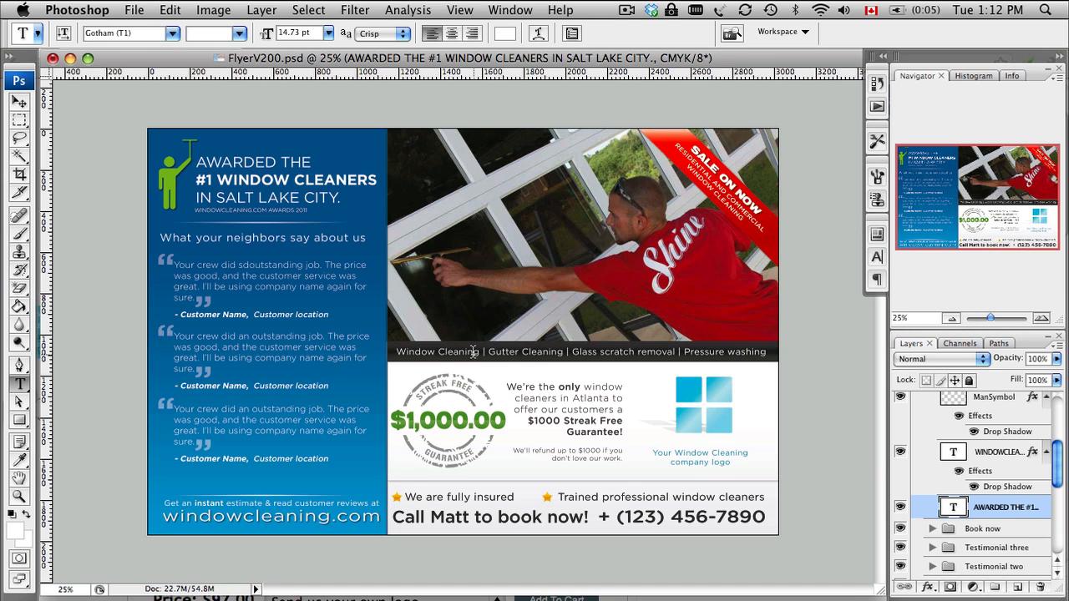
pyautogui.click(472, 351)
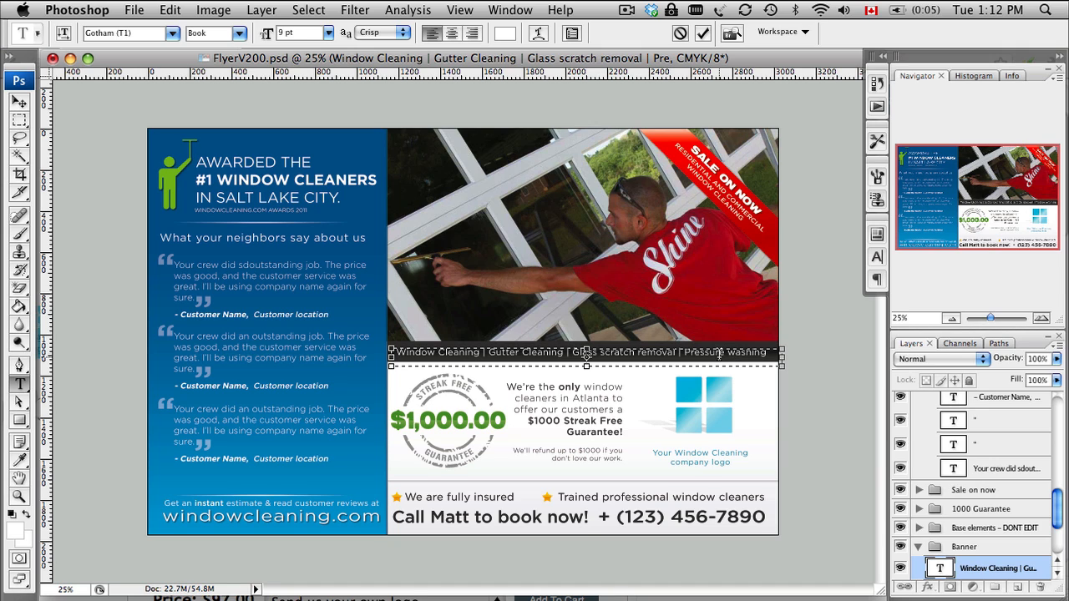
pyautogui.click(19, 104)
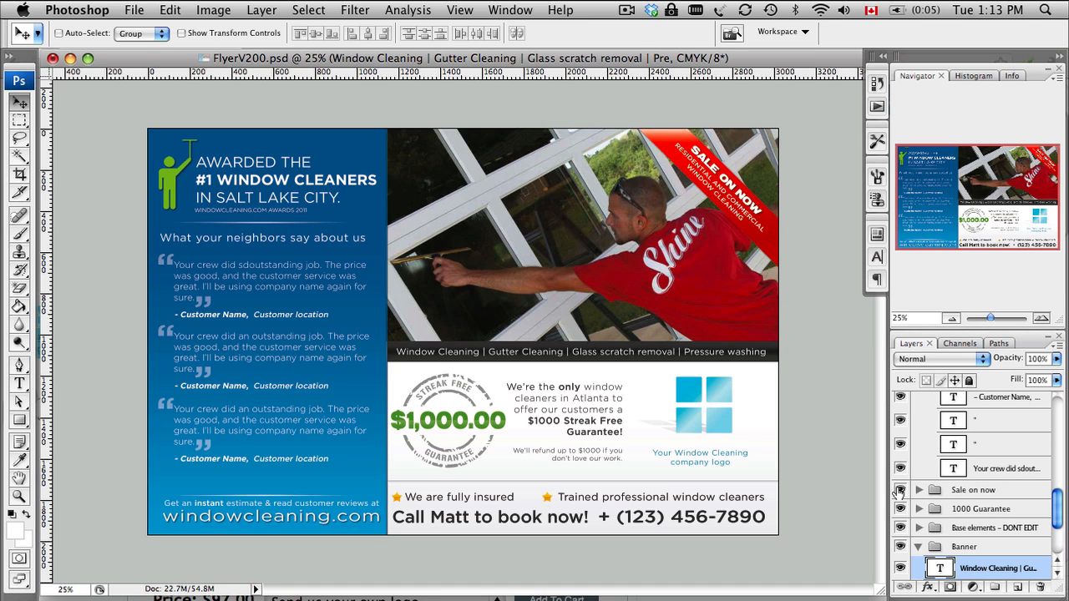
# Hide the "Sale on now" layer group and show it again, and review the Logo group's layers
pyautogui.click(899, 490)
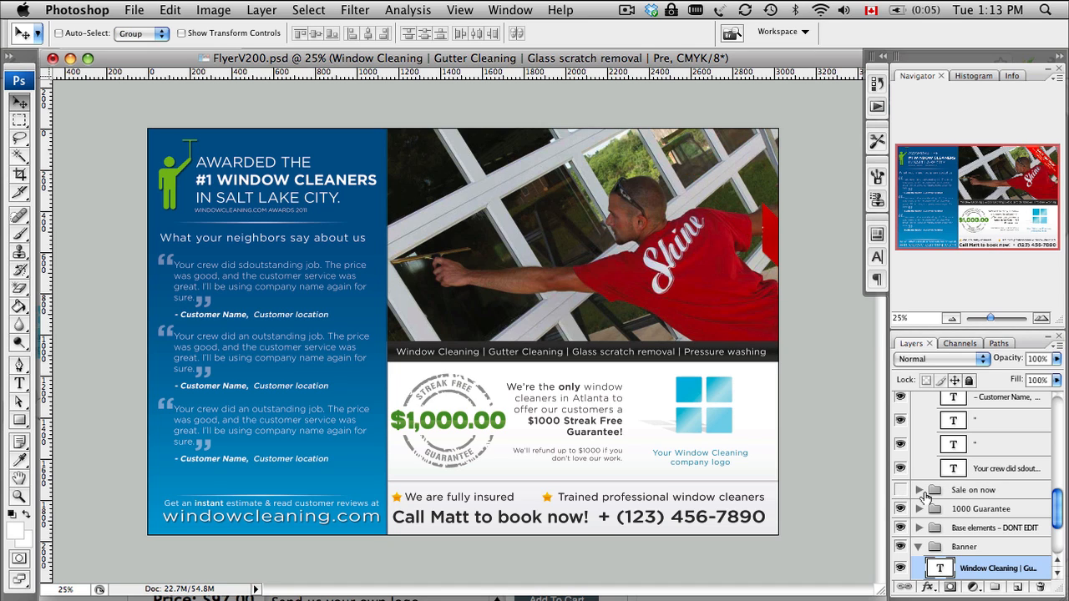
pyautogui.click(900, 490)
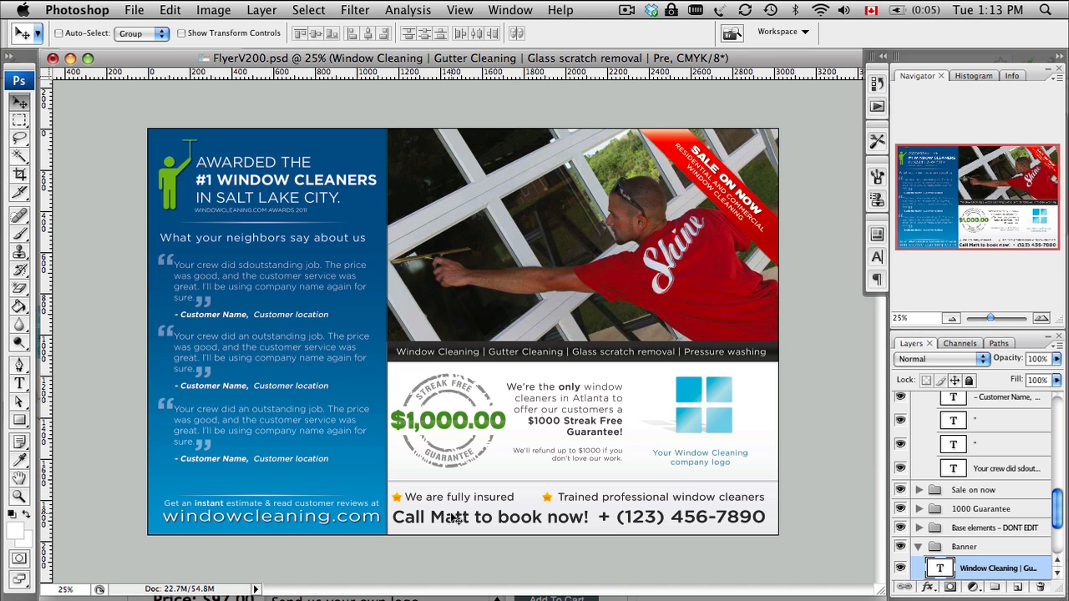
pyautogui.scroll(3, 933, 519)
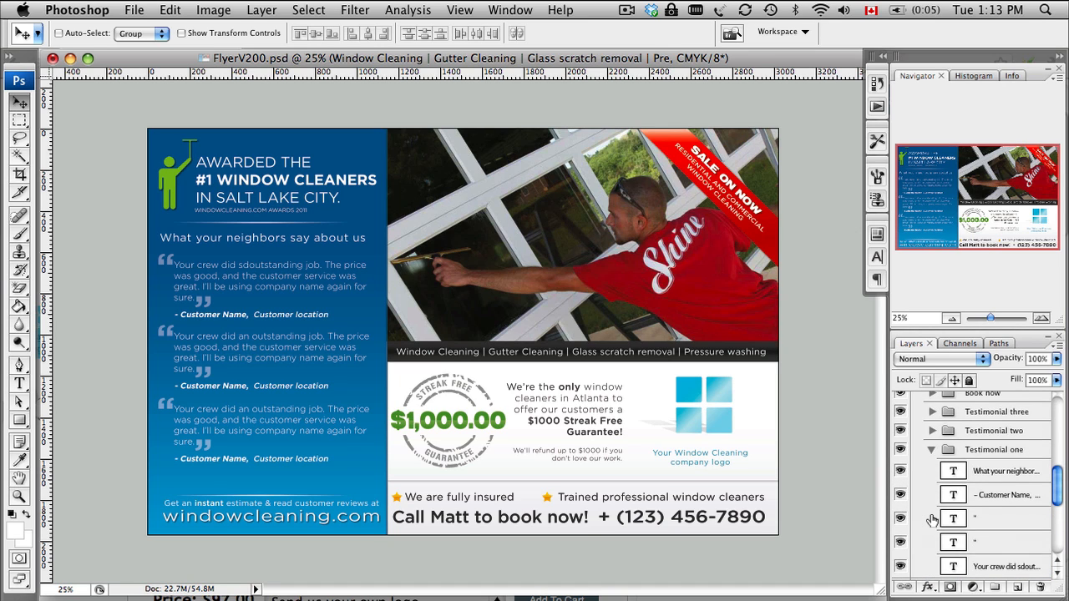
pyautogui.scroll(5, 933, 519)
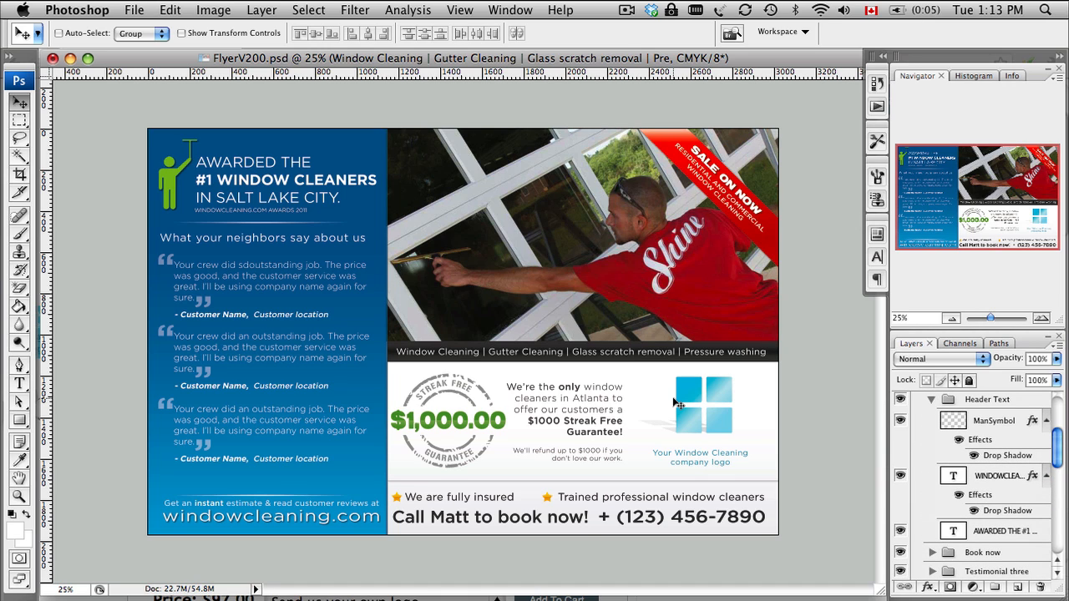
pyautogui.scroll(3, 951, 480)
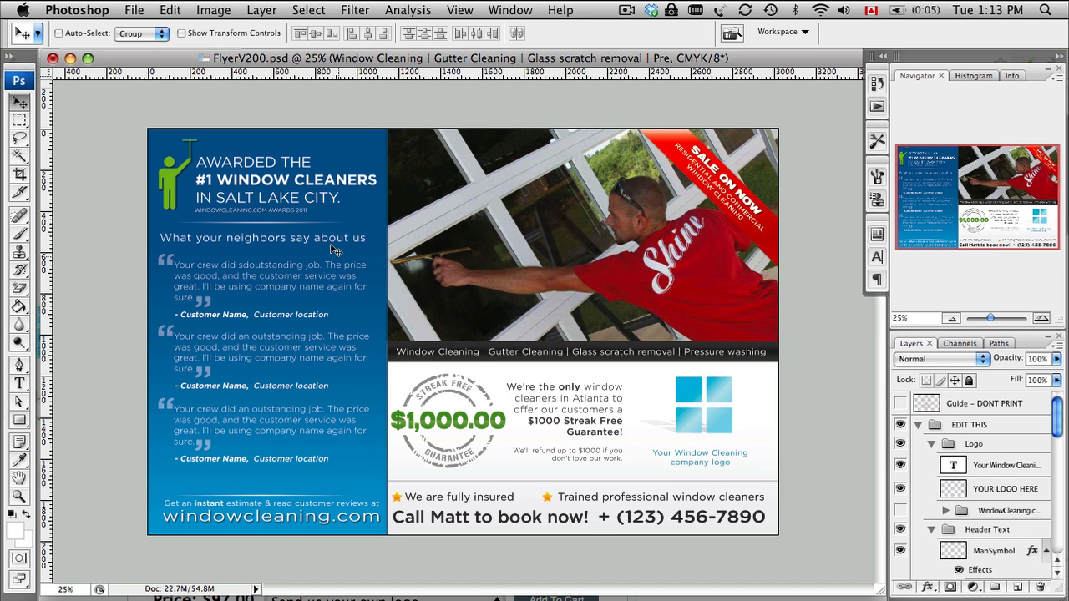
# Select the "AWARDED THE #1 WINDOW CLEANERS IN SALT LAKE CITY." headline layer and rasterize its type
pyautogui.press('t')
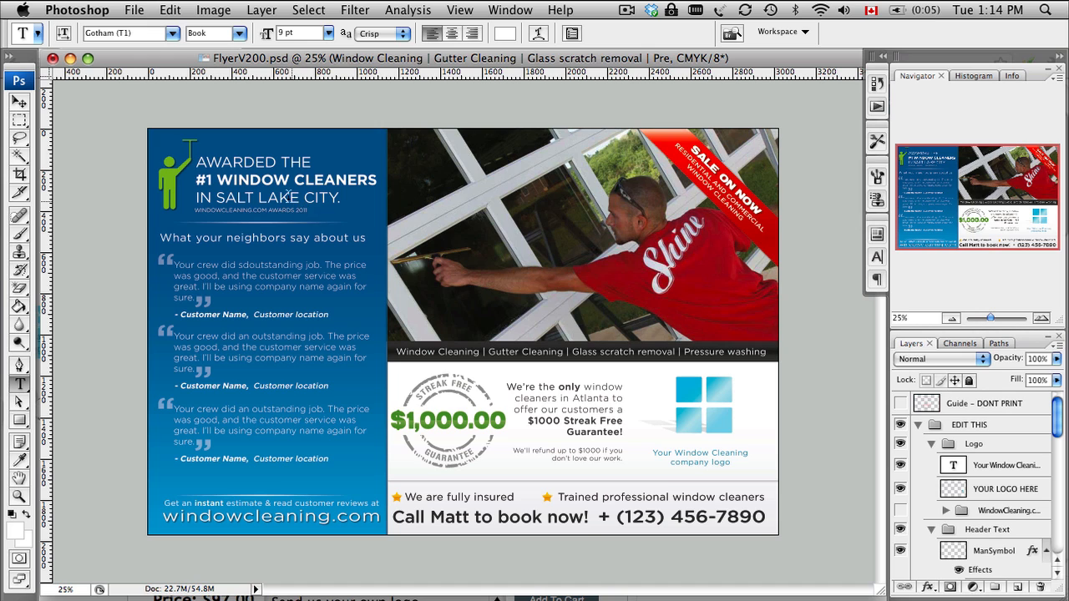
pyautogui.click(276, 182)
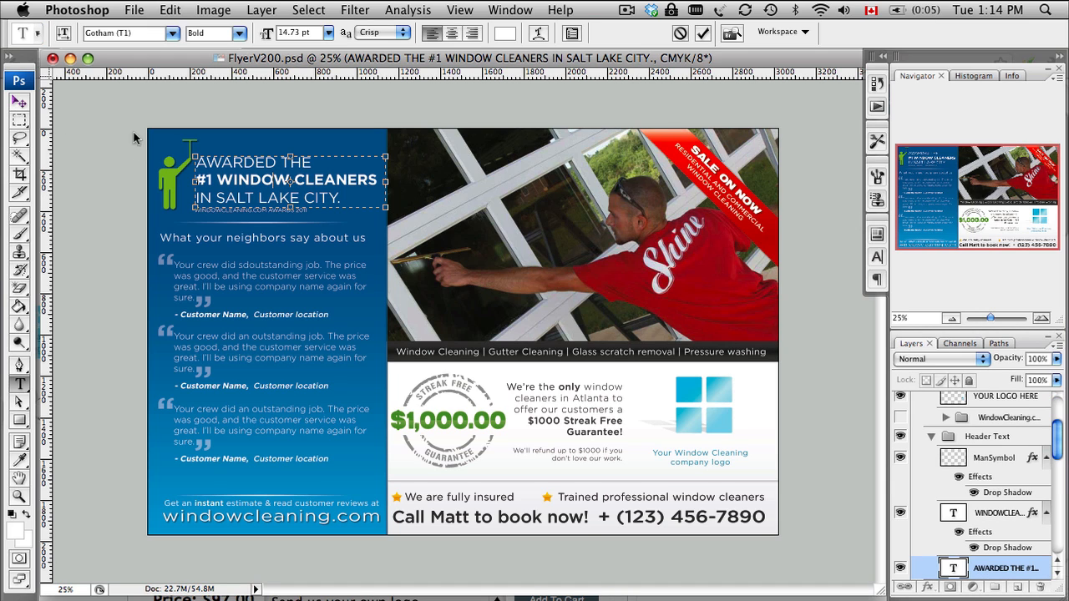
pyautogui.click(19, 102)
pyautogui.rightClick(239, 181)
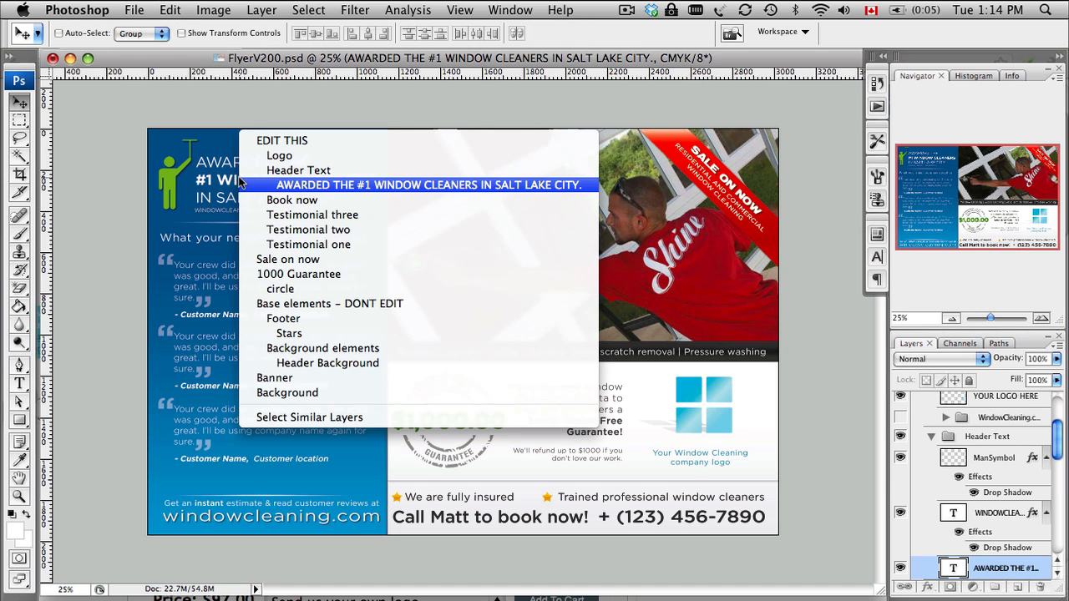
pyautogui.click(303, 187)
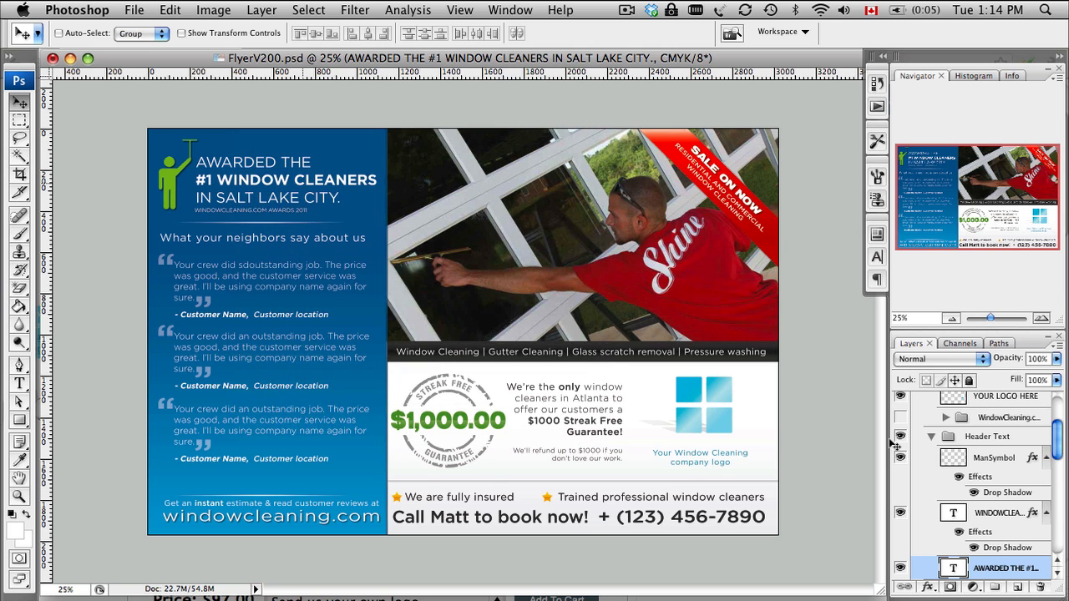
pyautogui.scroll(-1, 969, 507)
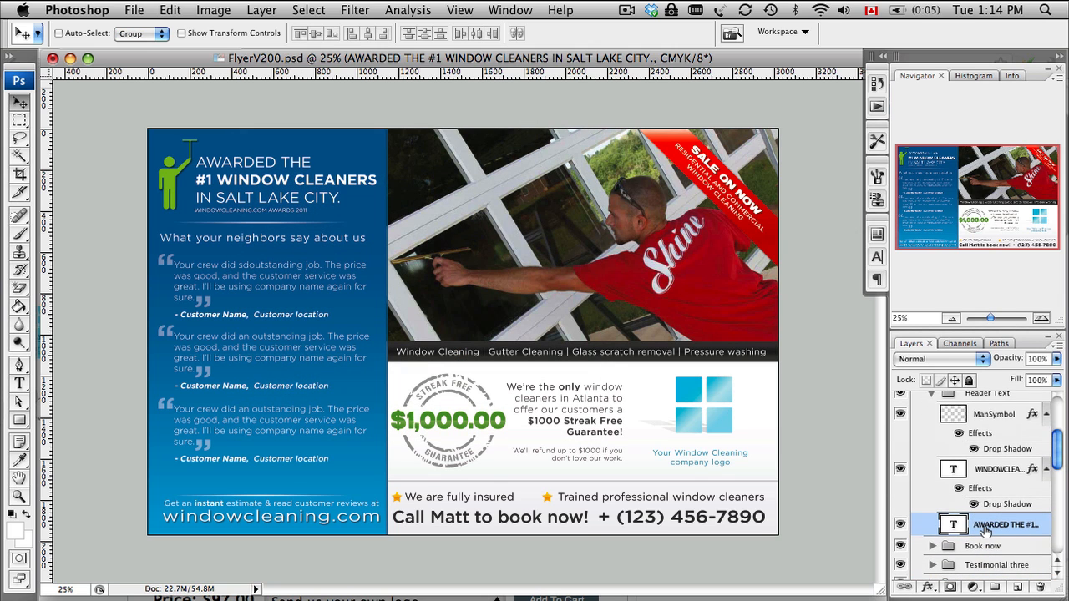
pyautogui.rightClick(989, 529)
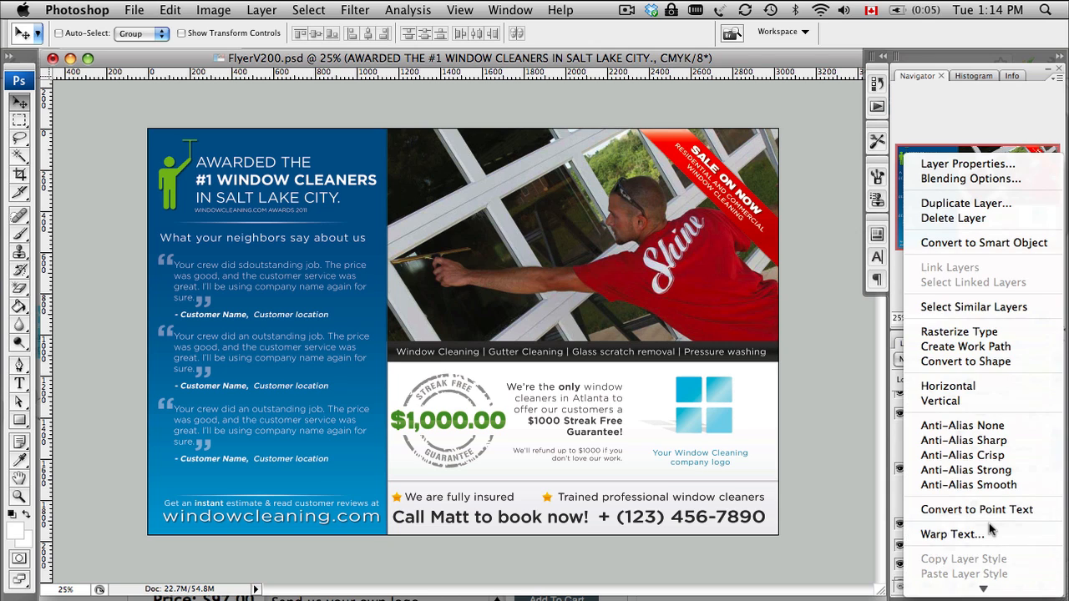
pyautogui.click(991, 336)
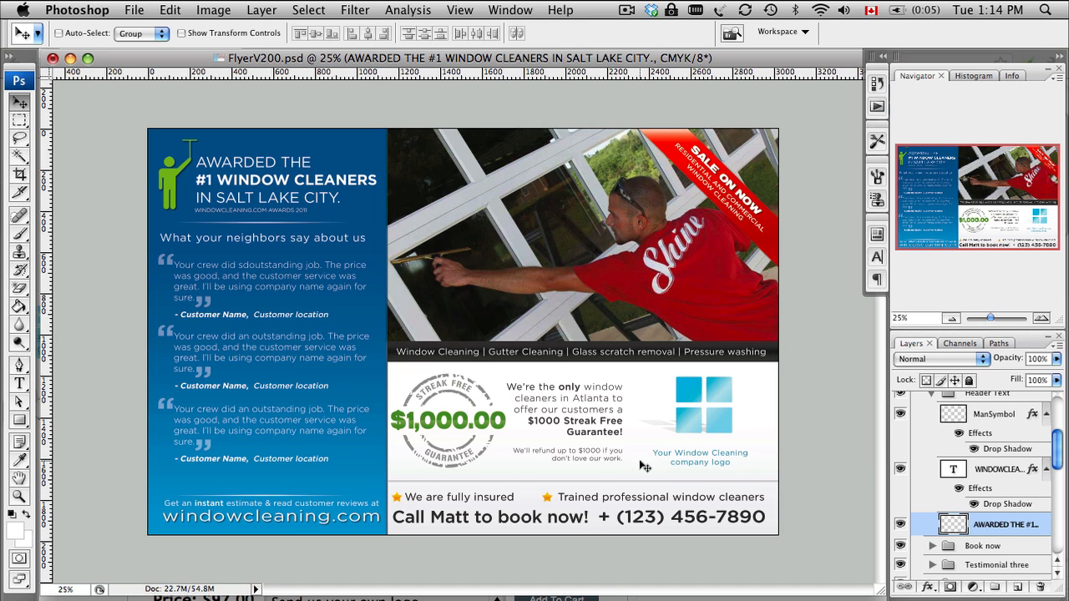
# Review the commands available for the rasterized headline layer and the options for saving the file
pyautogui.rightClick(991, 532)
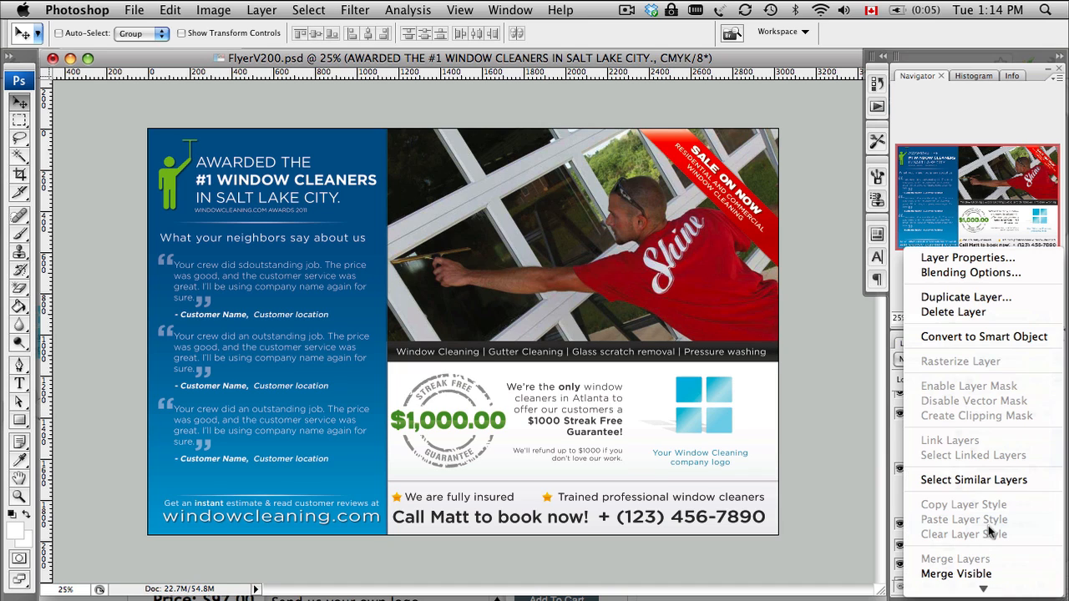
pyautogui.click(934, 413)
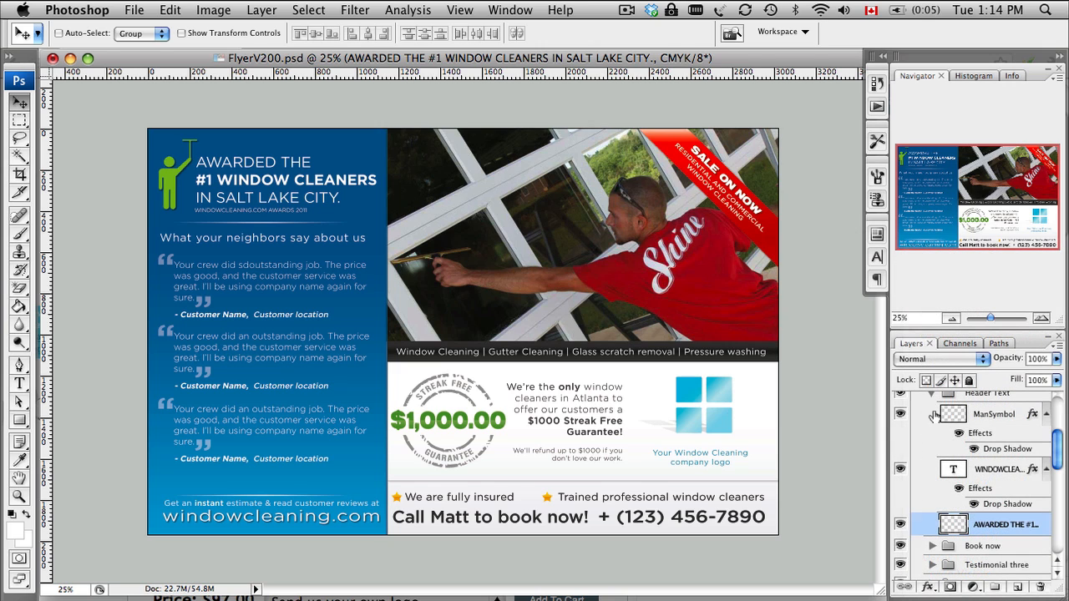
pyautogui.click(134, 10)
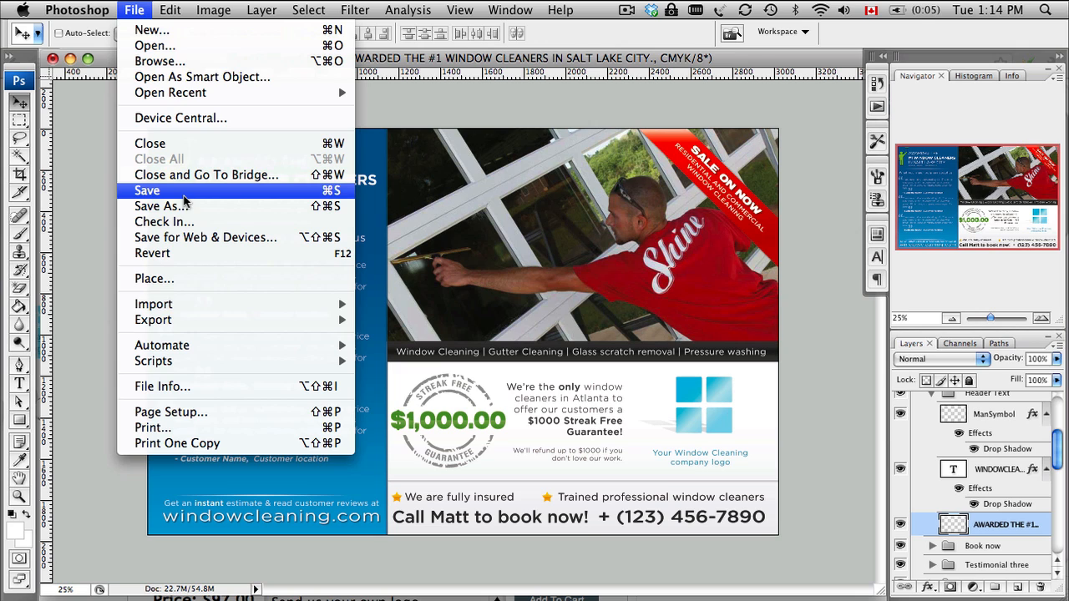
pyautogui.click(110, 199)
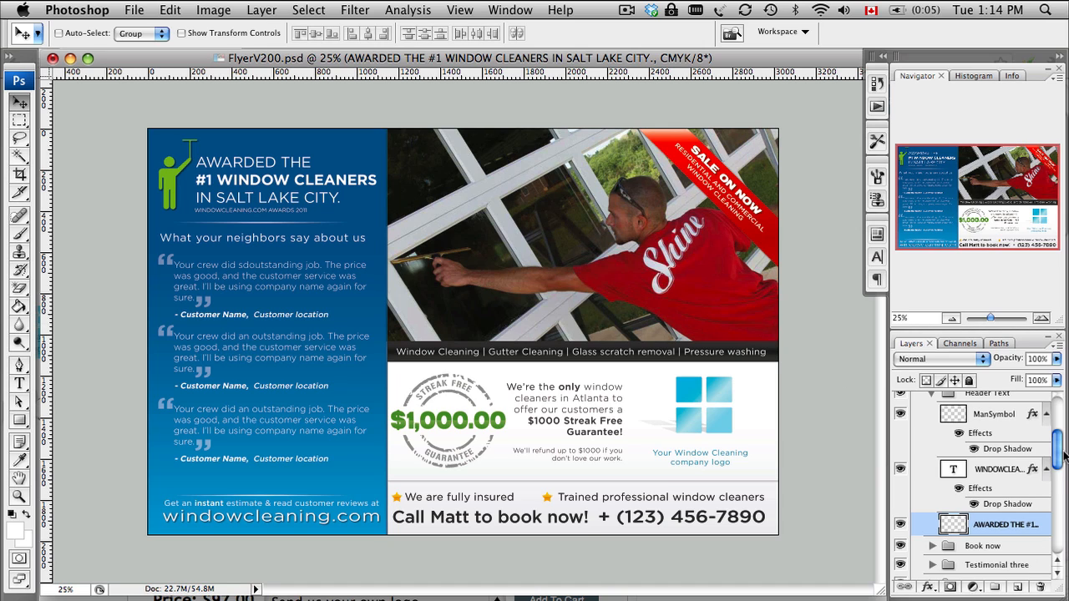
# Show the "Guide - DONT PRINT" layer to check the safe, trimming and bleed zones, and hide it again
pyautogui.moveTo(1058, 462); pyautogui.dragTo(1057, 432)
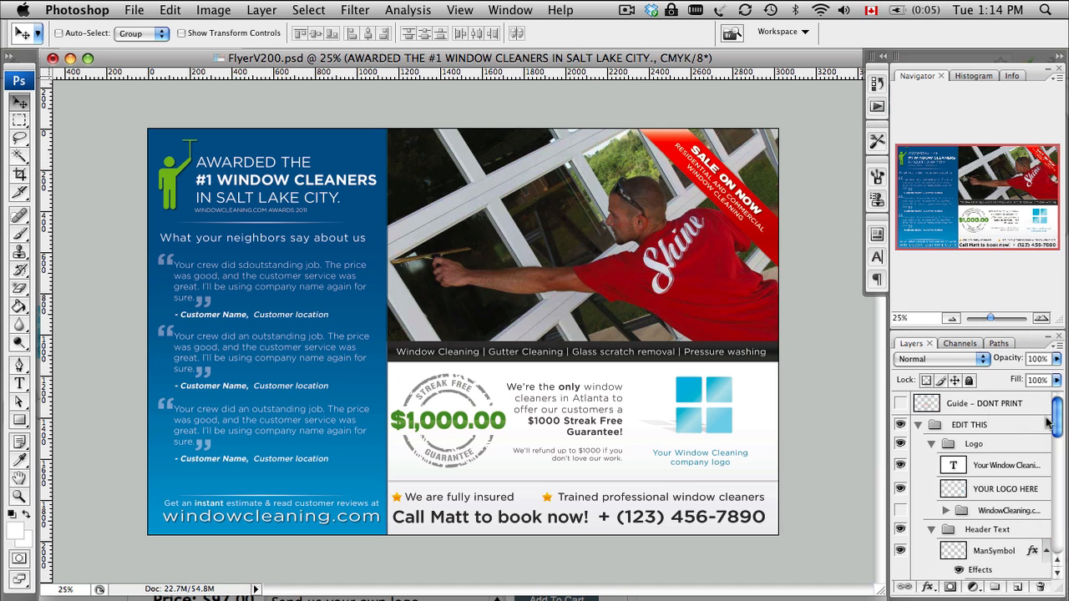
pyautogui.click(901, 404)
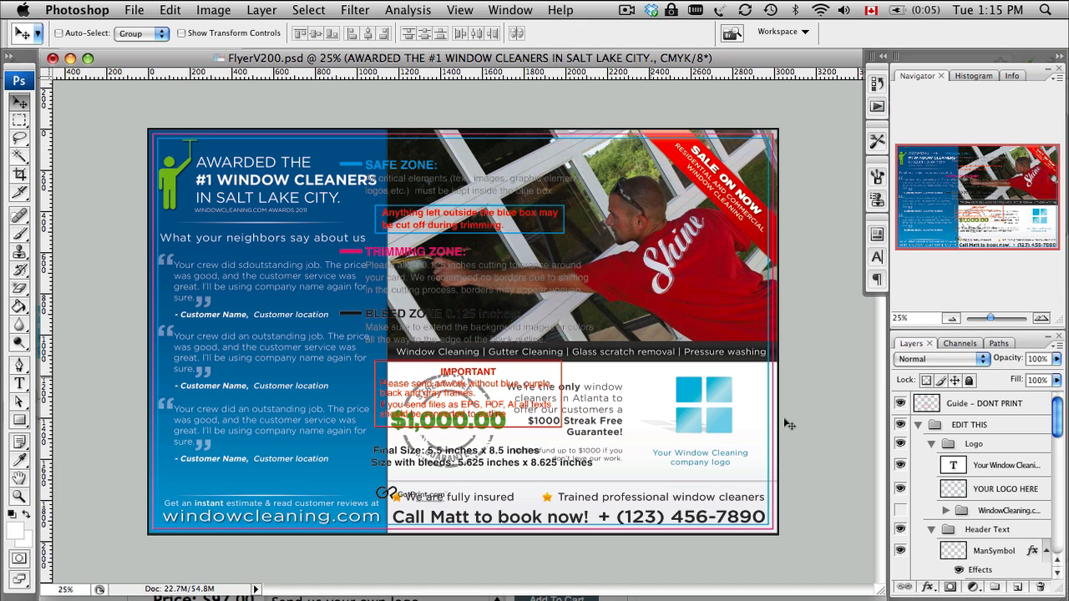
pyautogui.click(901, 403)
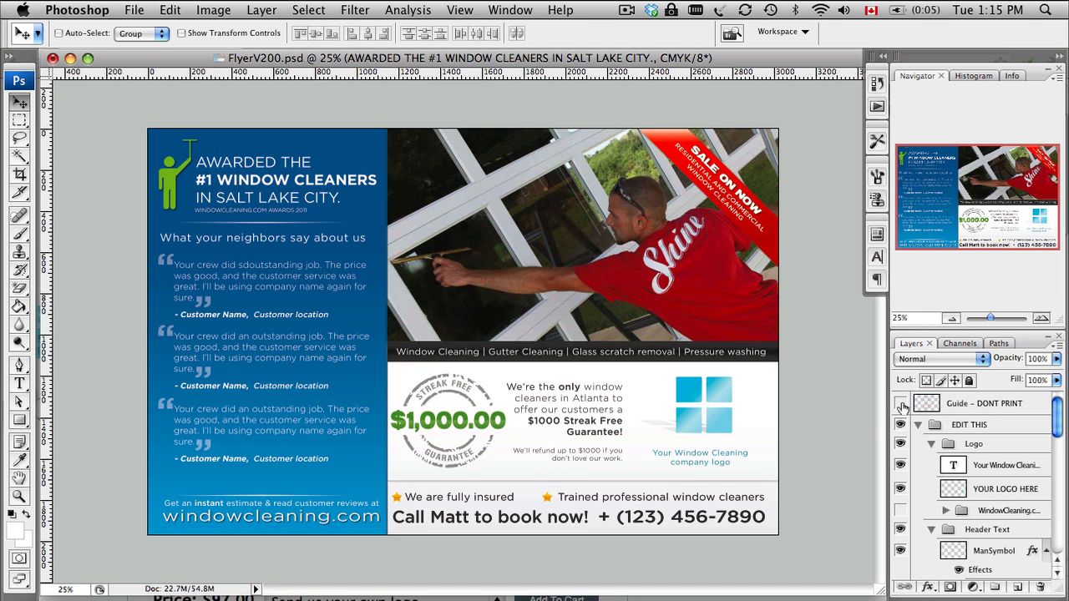